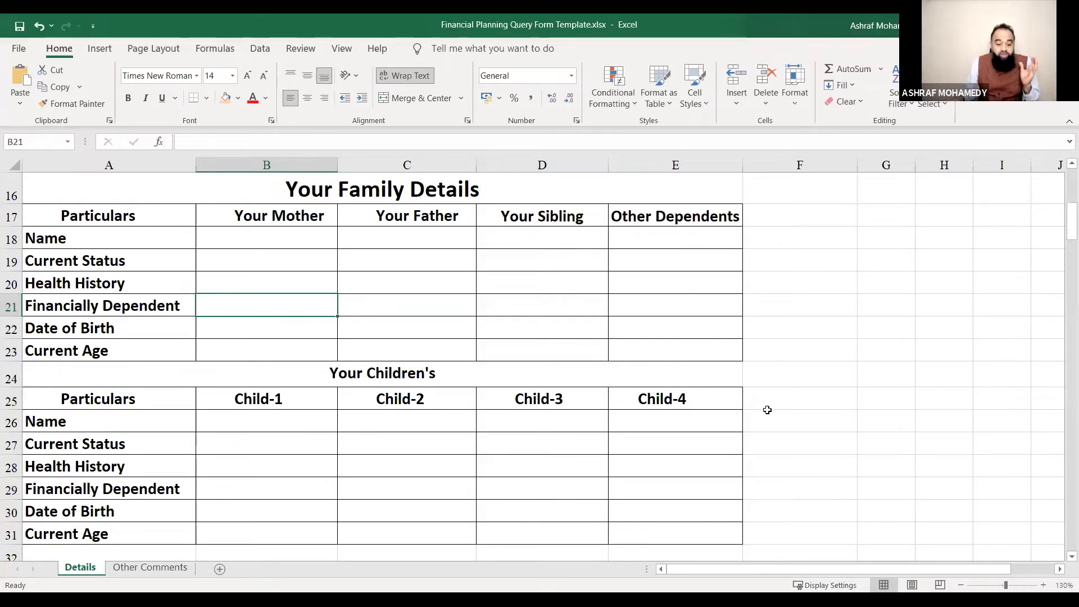
pyautogui.click(795, 405)
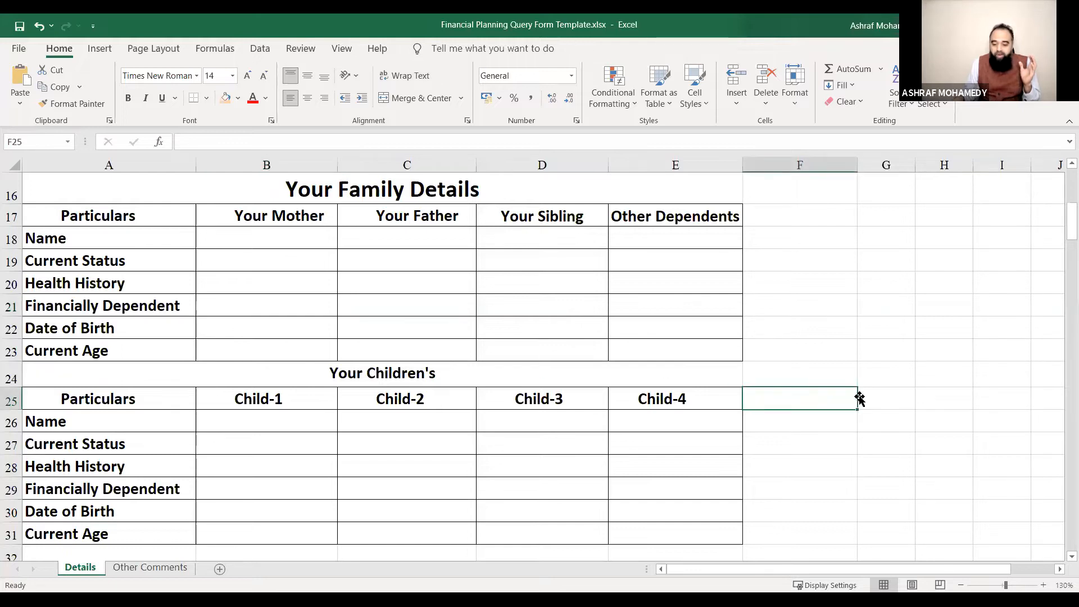
pyautogui.click(883, 394)
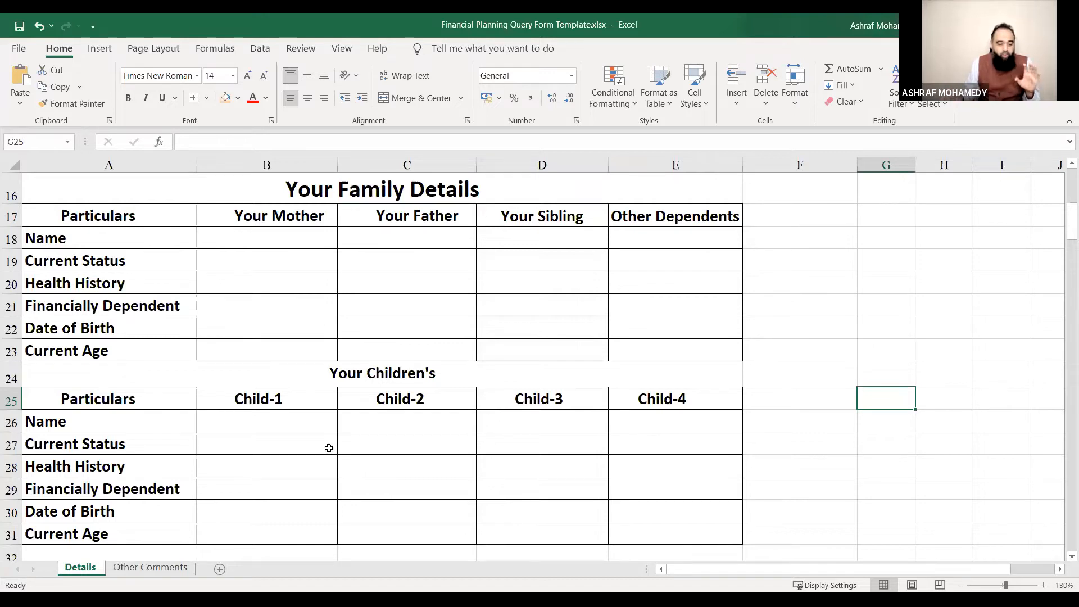
pyautogui.click(297, 396)
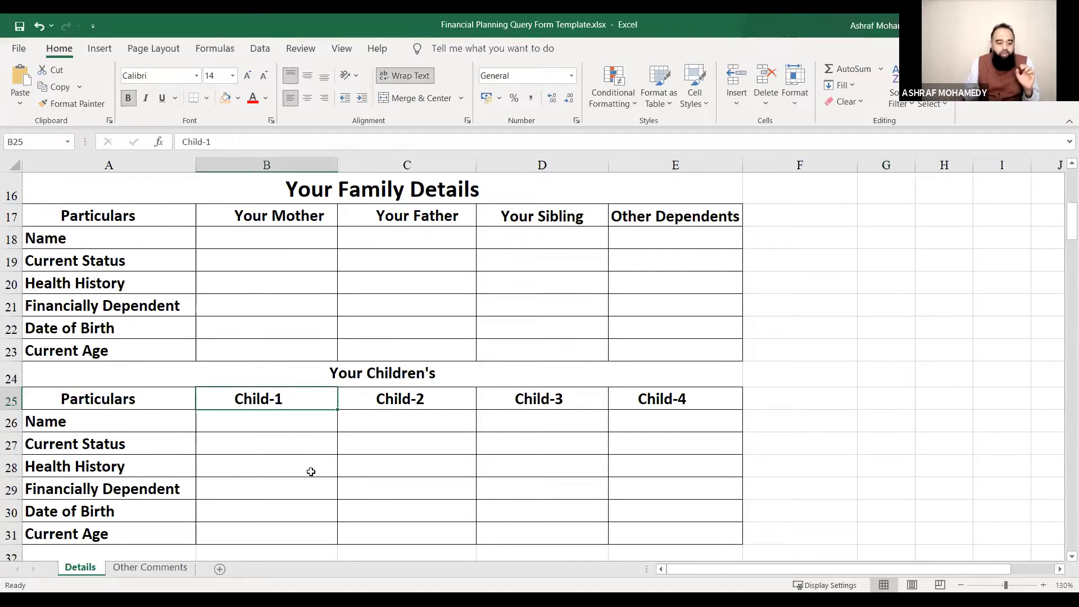
pyautogui.click(291, 424)
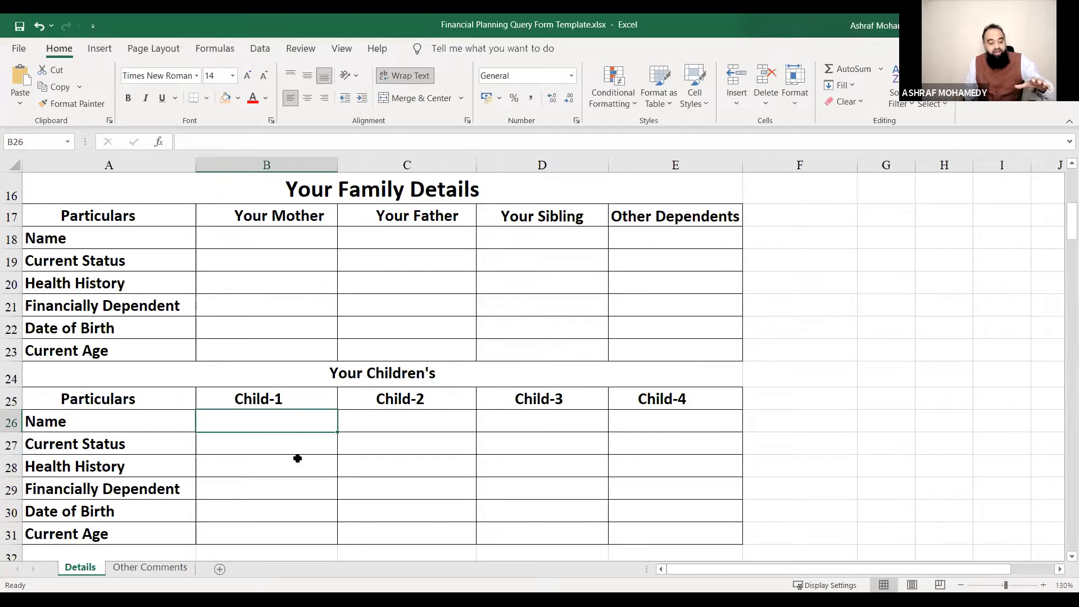
# Enter 12 as the number of years remaining for Child-1's Graduation (XII) goal
pyautogui.scroll(-5, 297, 480)
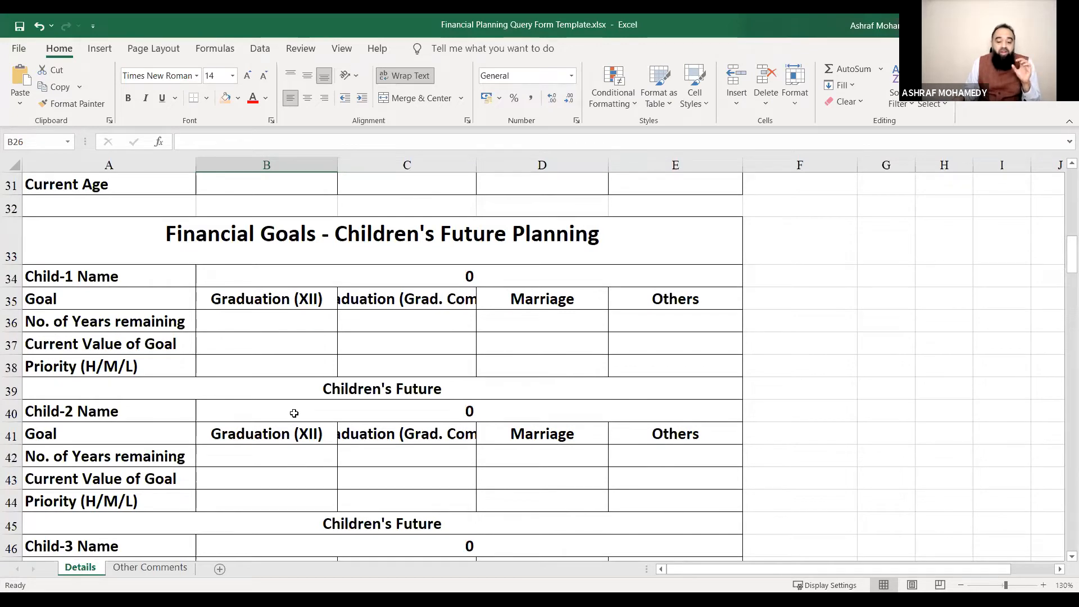
pyautogui.click(321, 302)
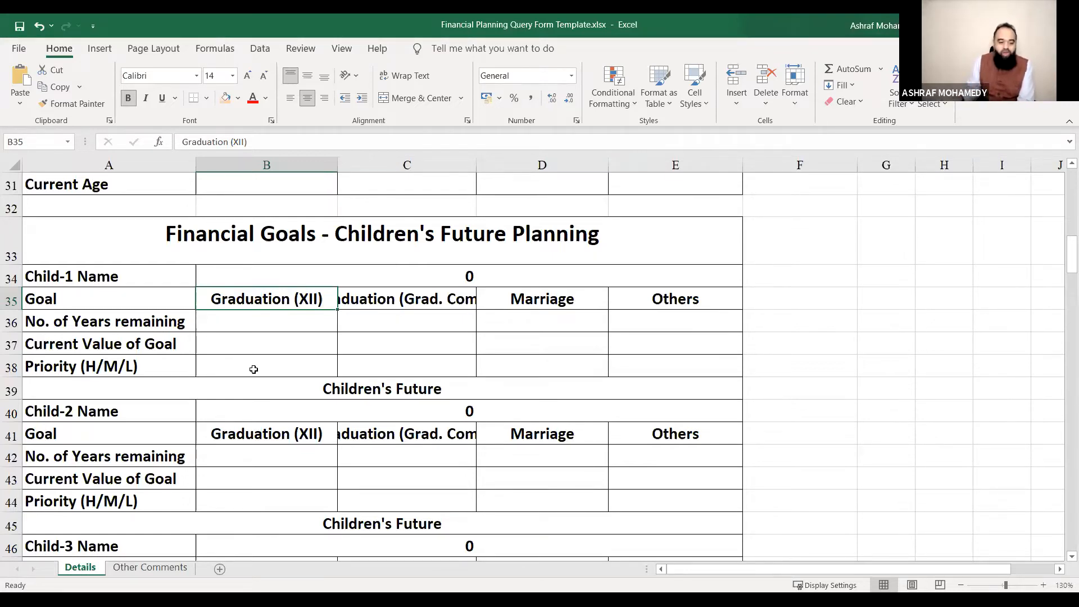
pyautogui.click(293, 327)
pyautogui.write('12')
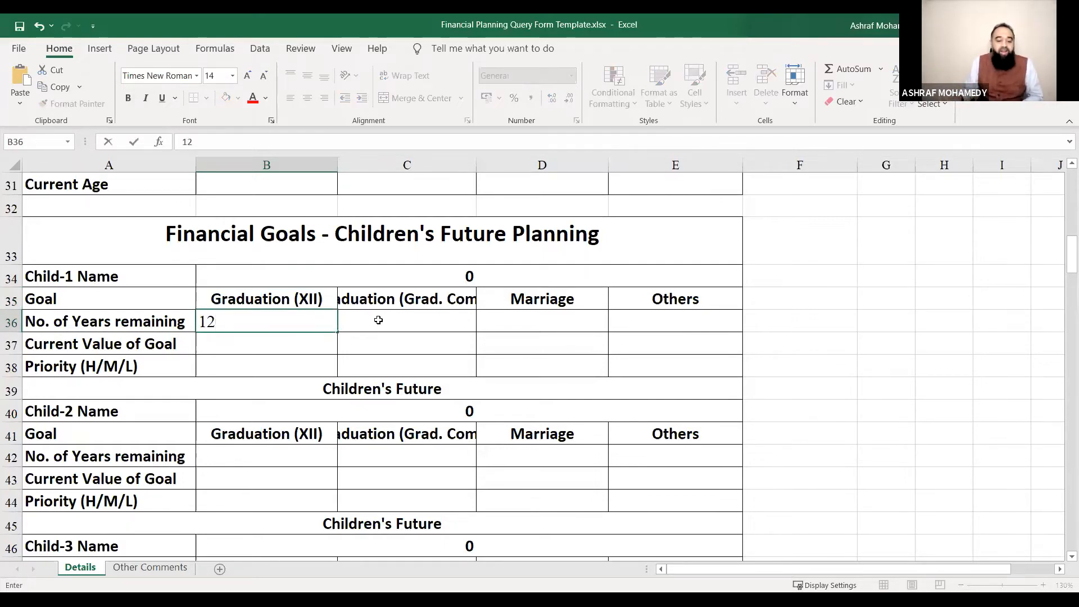
pyautogui.click(377, 318)
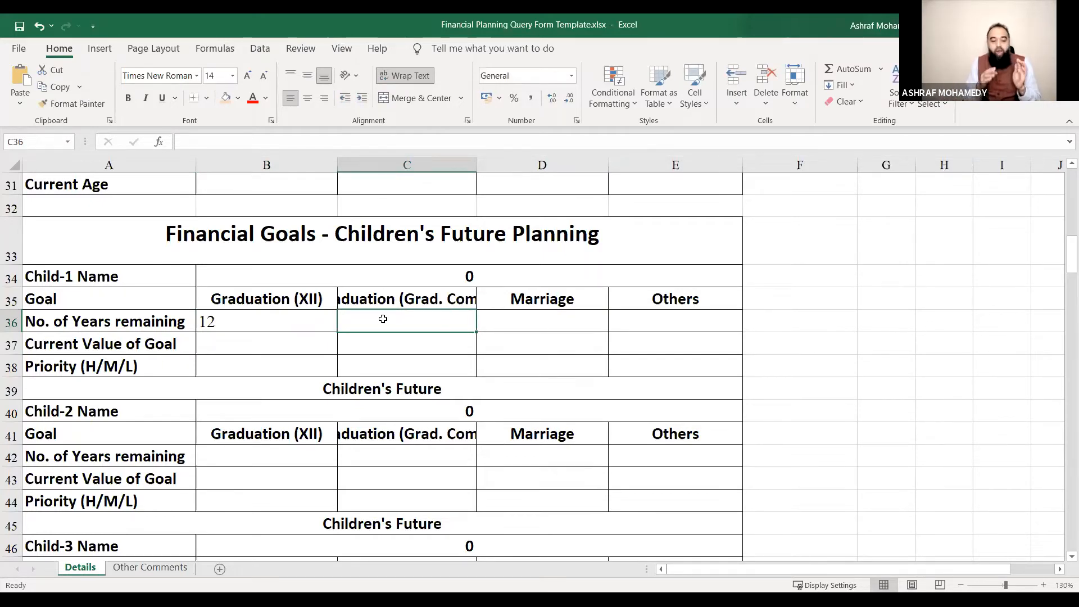
pyautogui.write('16')
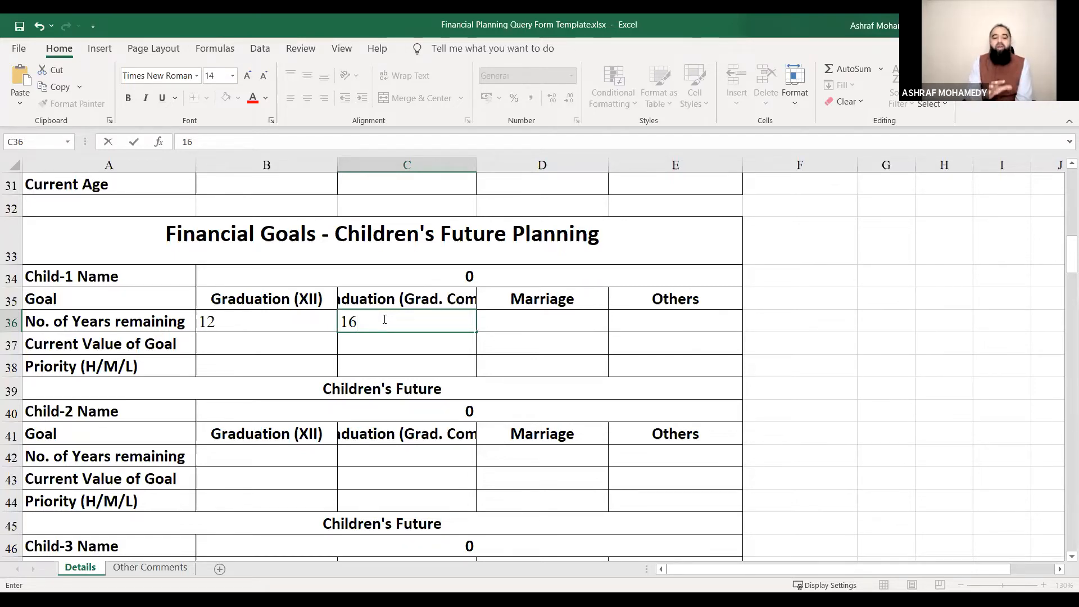
pyautogui.press('BackSpace')
pyautogui.press('BackSpace')
# Enter 20 years remaining for Child-1's Marriage goal and 8000000 as the current value of the Graduation (XII) goal
pyautogui.click(522, 325)
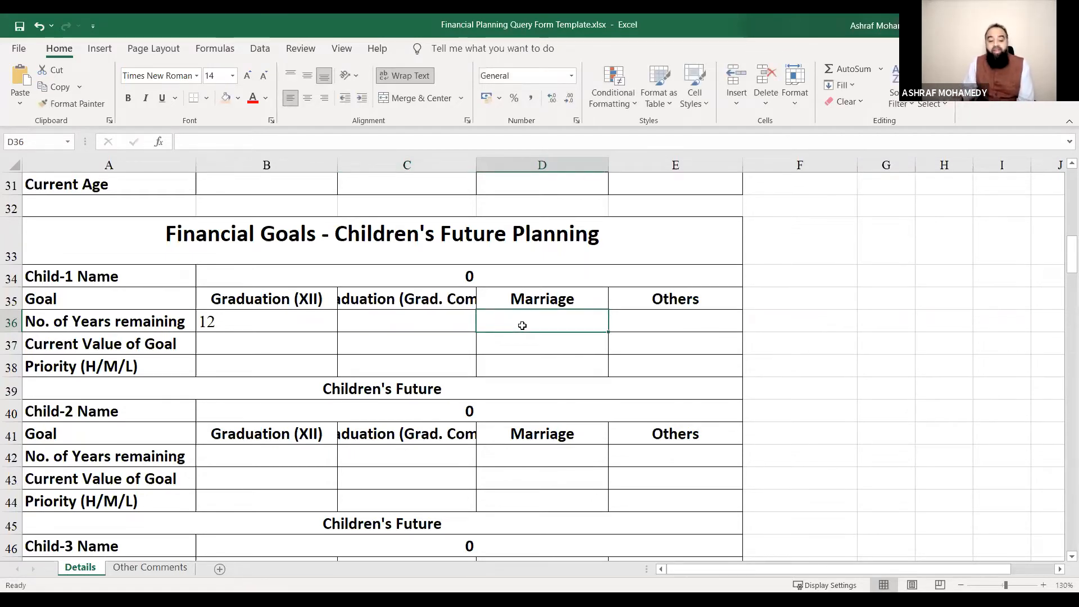
pyautogui.write('20')
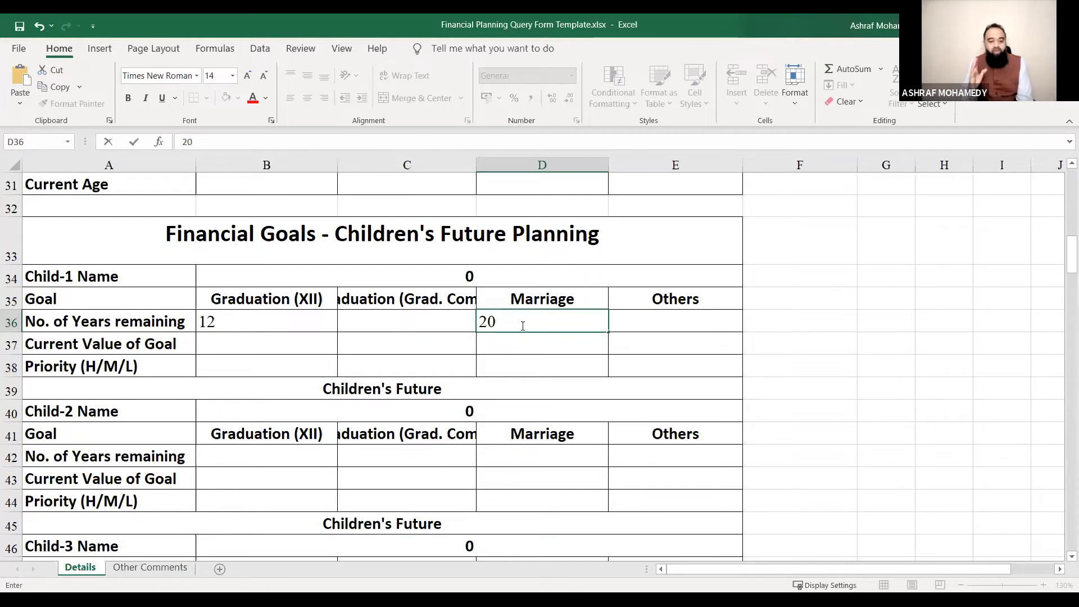
pyautogui.click(268, 346)
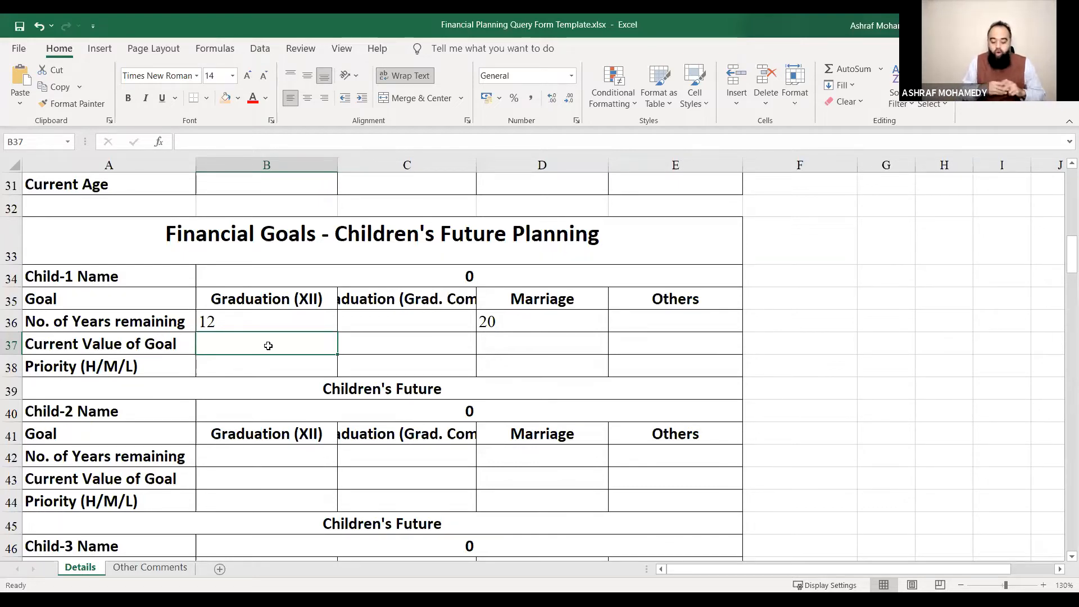
pyautogui.write('8000000')
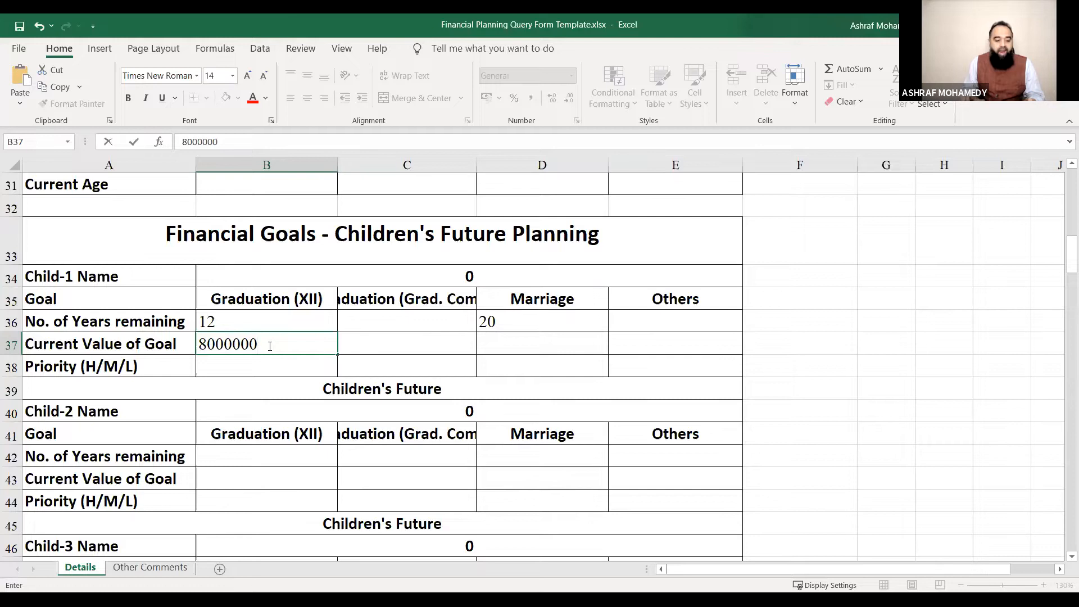
pyautogui.press('Return')
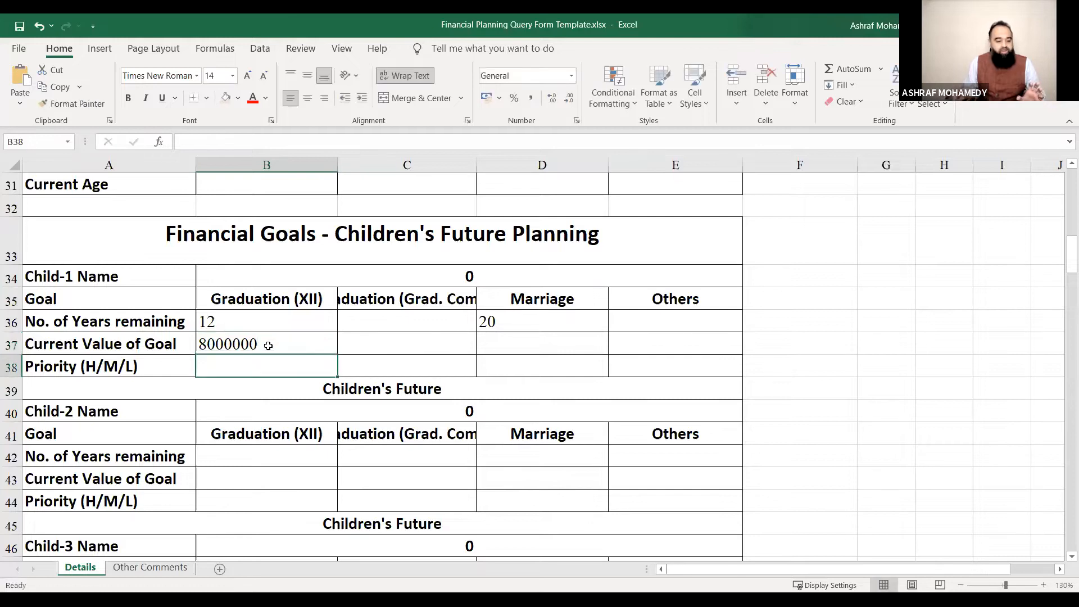
# Enter 1 Cr as the current value of Child-1's second graduation goal in C37
pyautogui.click(382, 346)
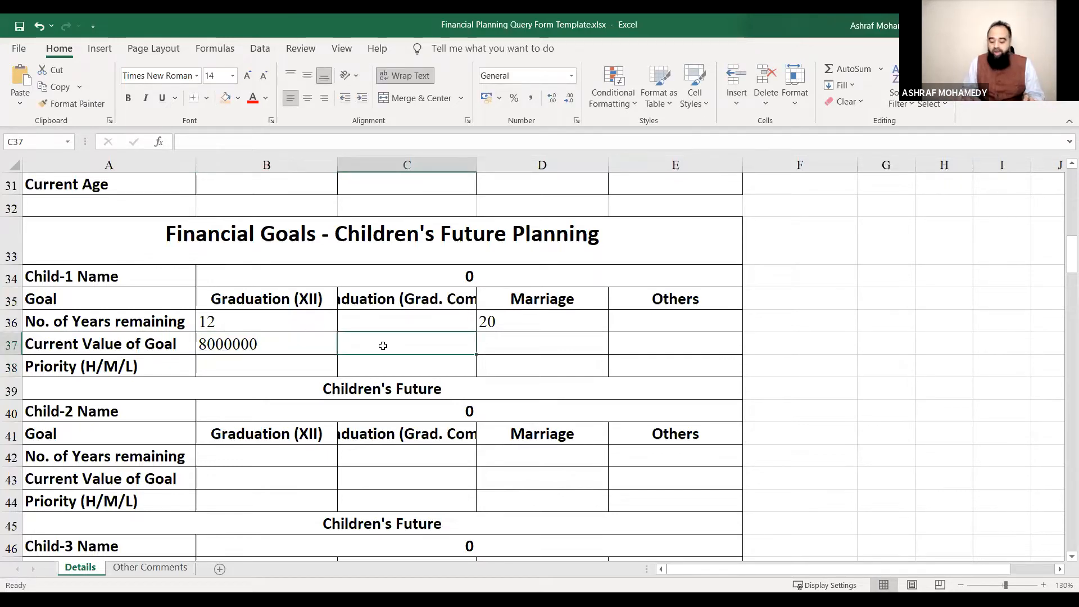
pyautogui.write('1 Cr')
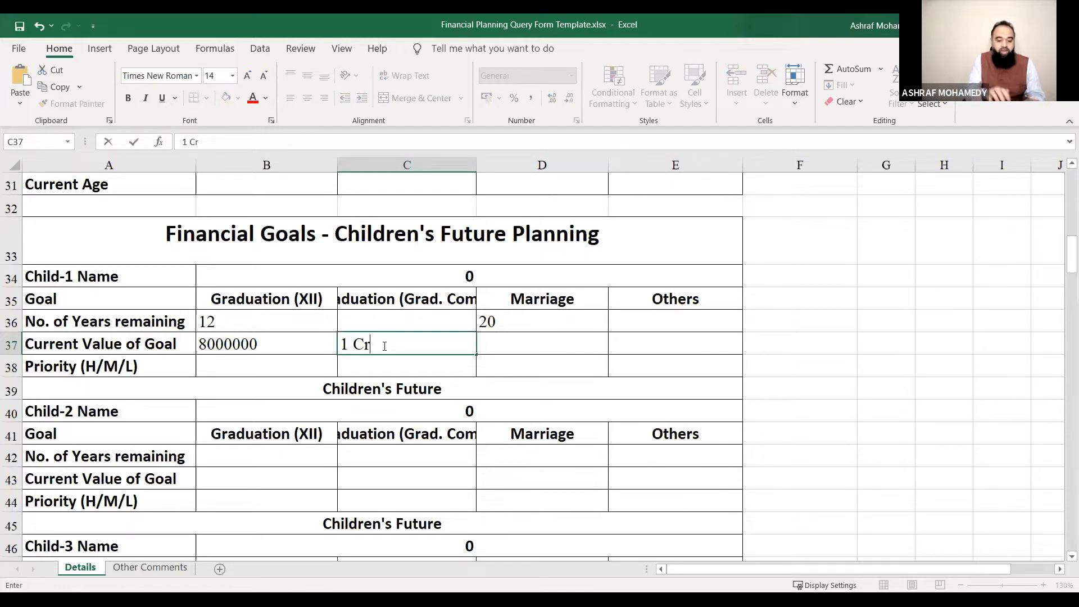
pyautogui.press('Tab')
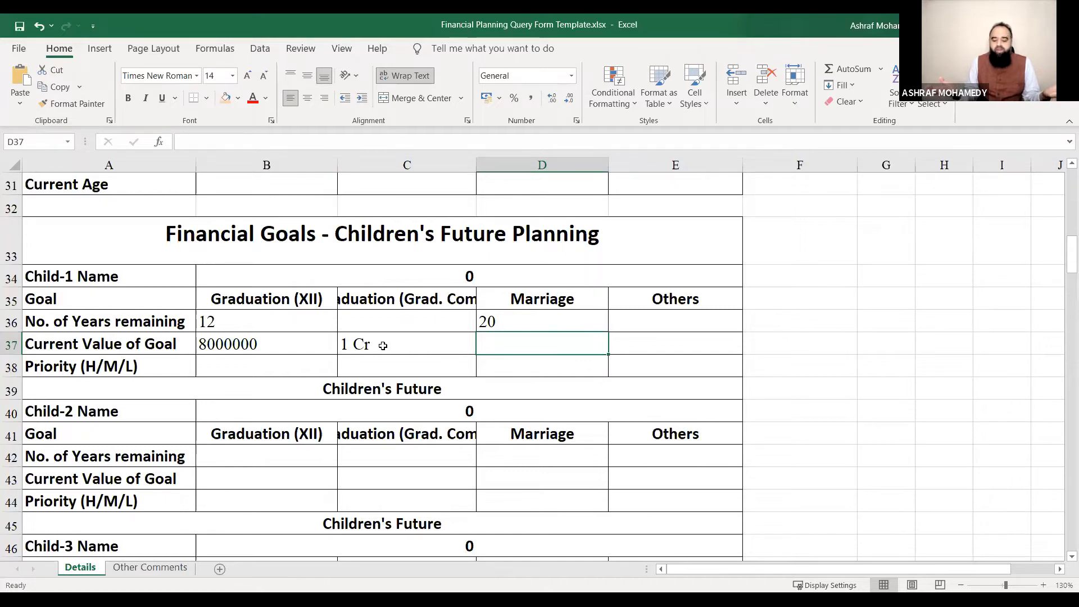
# Fill in "15 L + GIFT" as the current value of Child-1's Marriage goal in D37
pyautogui.write('5 L')
pyautogui.press('BackSpace')
pyautogui.press('BackSpace')
pyautogui.press('BackSpace')
pyautogui.write('15 L')
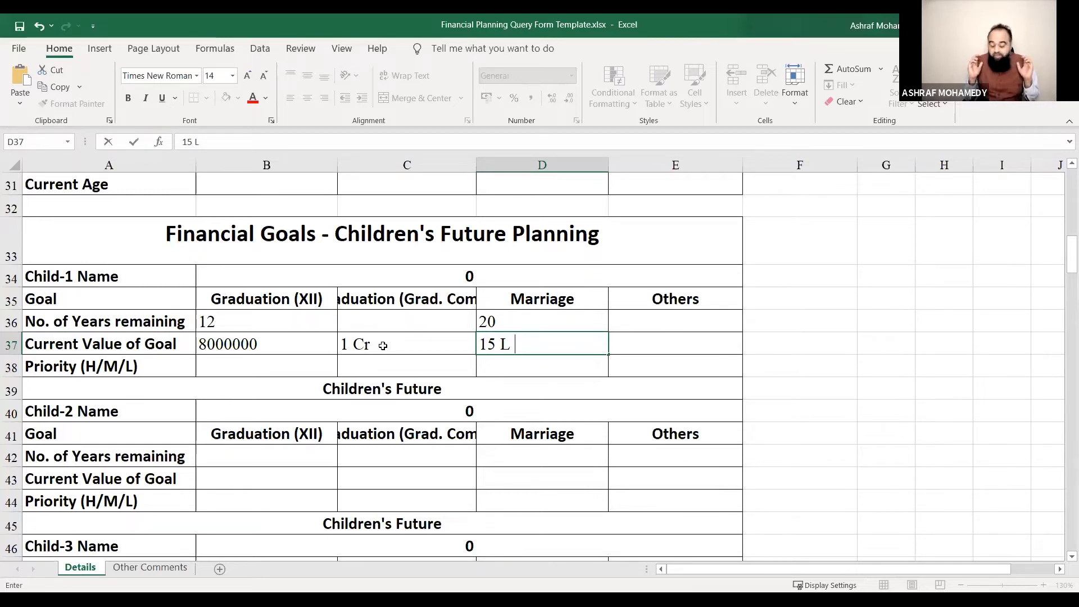
pyautogui.write('+')
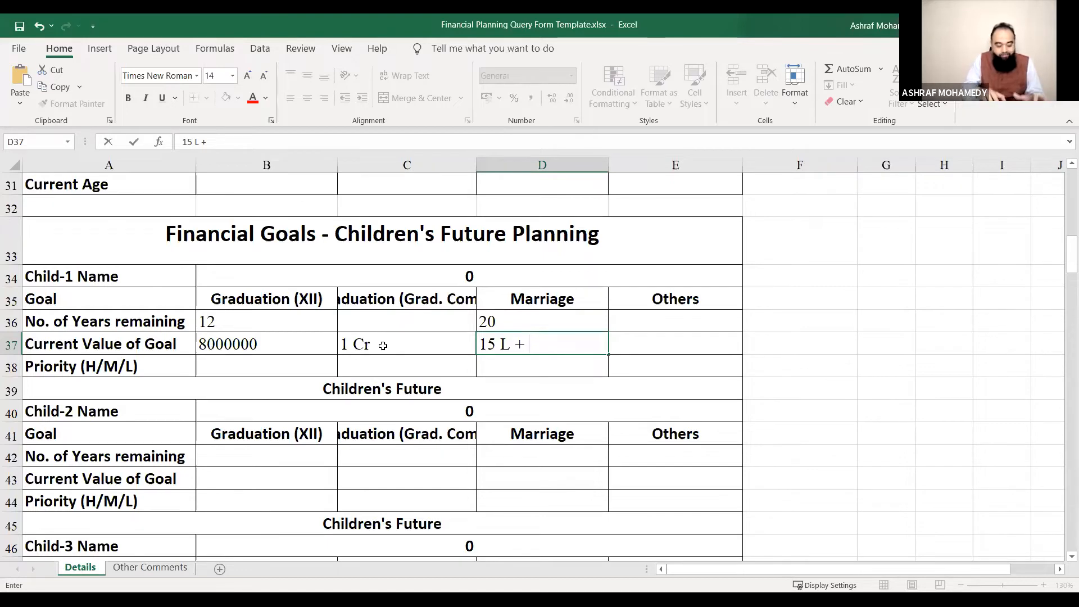
pyautogui.write('G')
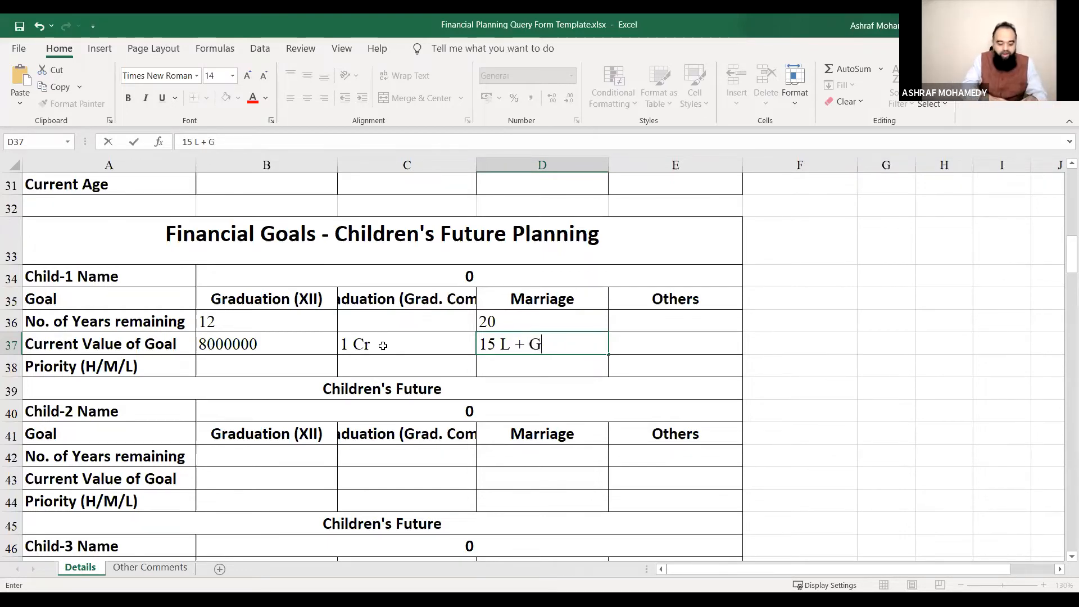
pyautogui.write('IFT')
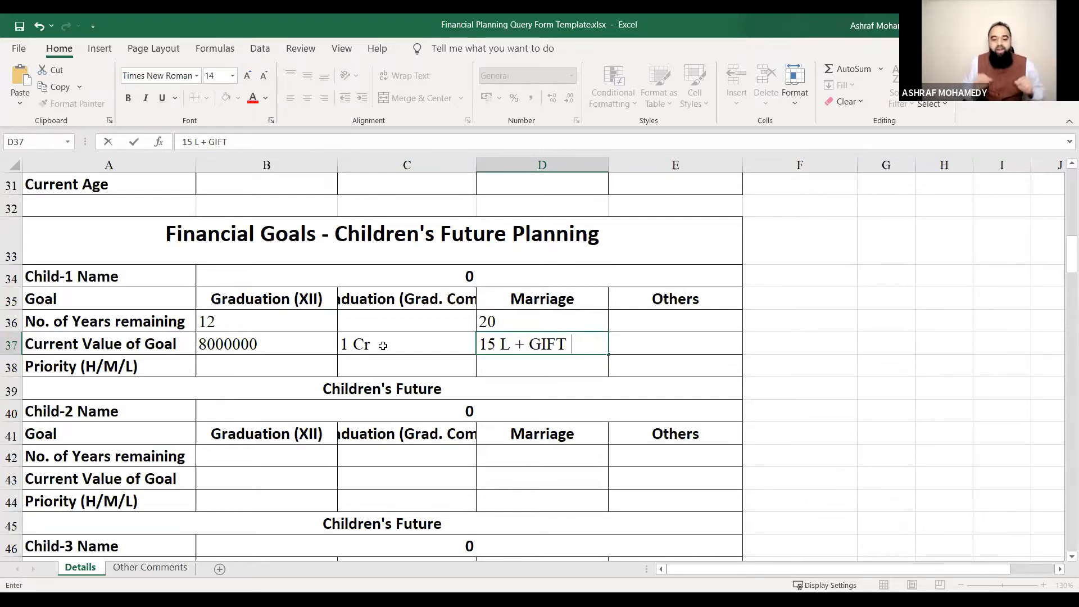
# Clear the current values of Child-1's Marriage goal and second graduation goal in row 37
pyautogui.press('BackSpace')
pyautogui.press('BackSpace')
pyautogui.press('BackSpace')
pyautogui.press('BackSpace')
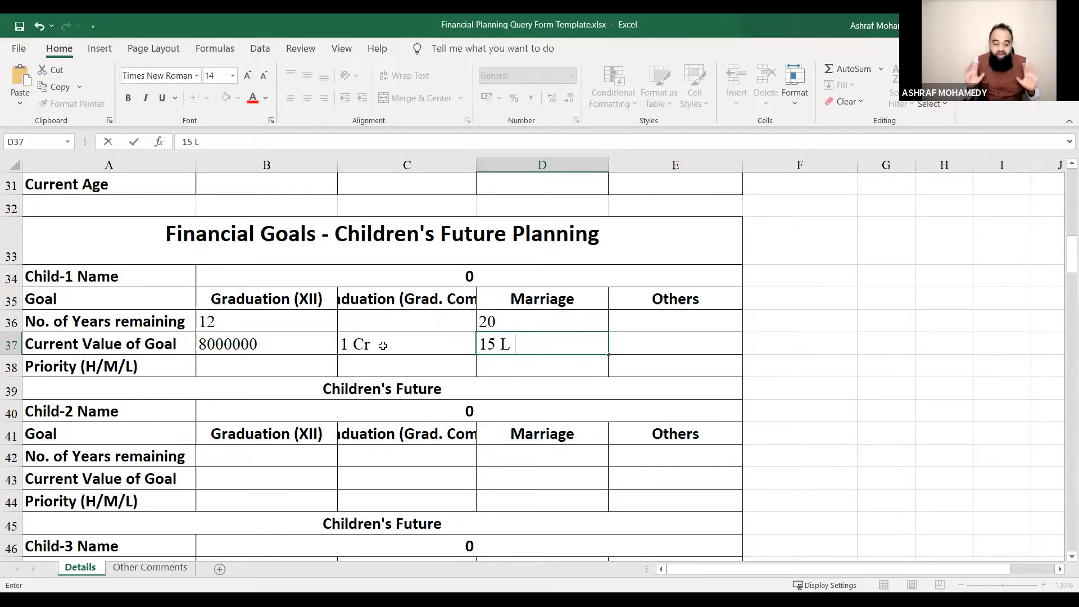
pyautogui.press('BackSpace')
pyautogui.press('BackSpace')
pyautogui.press('BackSpace')
pyautogui.press('BackSpace')
pyautogui.press('BackSpace')
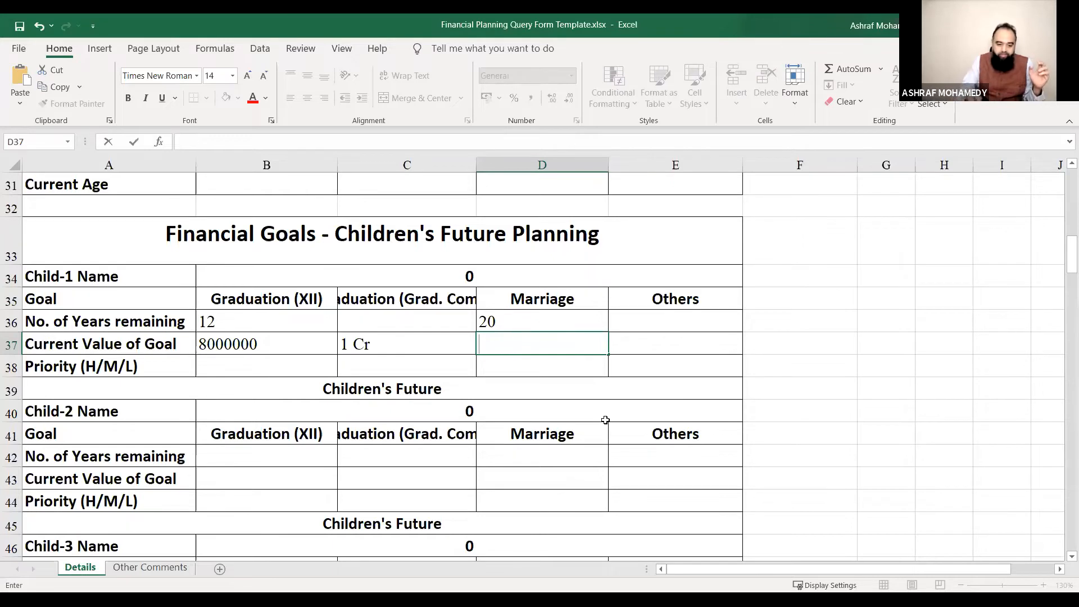
pyautogui.click(450, 338)
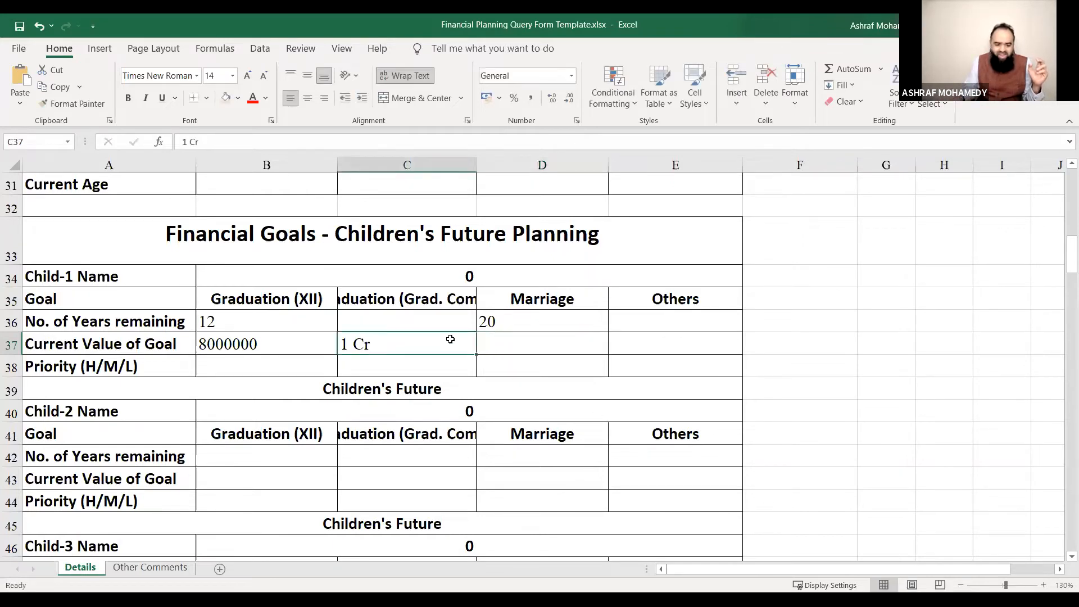
pyautogui.press('Delete')
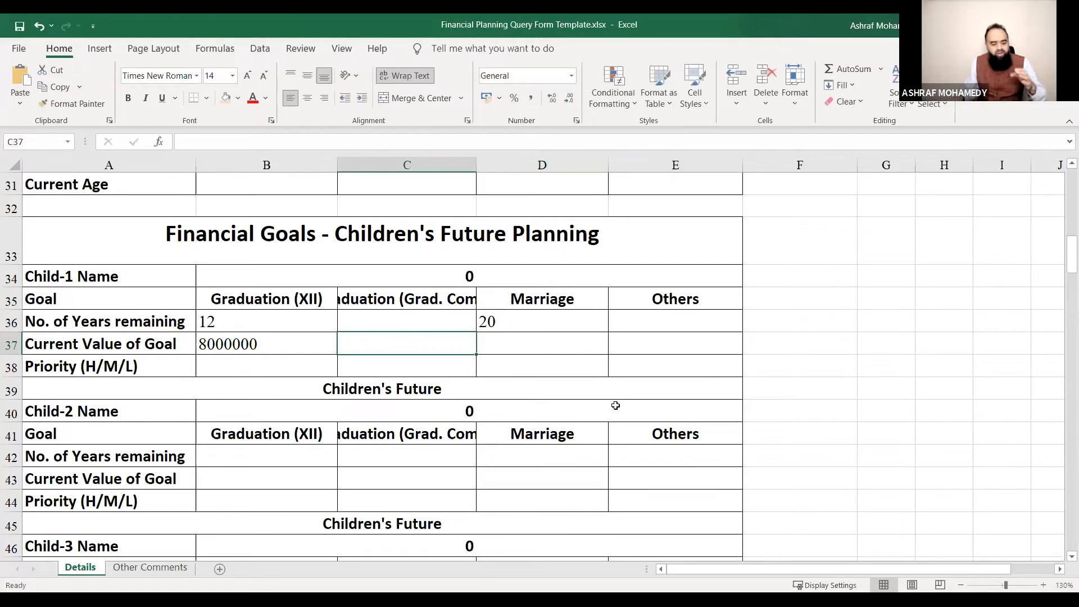
# Review the goal tables for Child-3 and Child-4 and the list of goals under Other Financial Goals
pyautogui.scroll(-3, 615, 405)
pyautogui.scroll(-2, 615, 405)
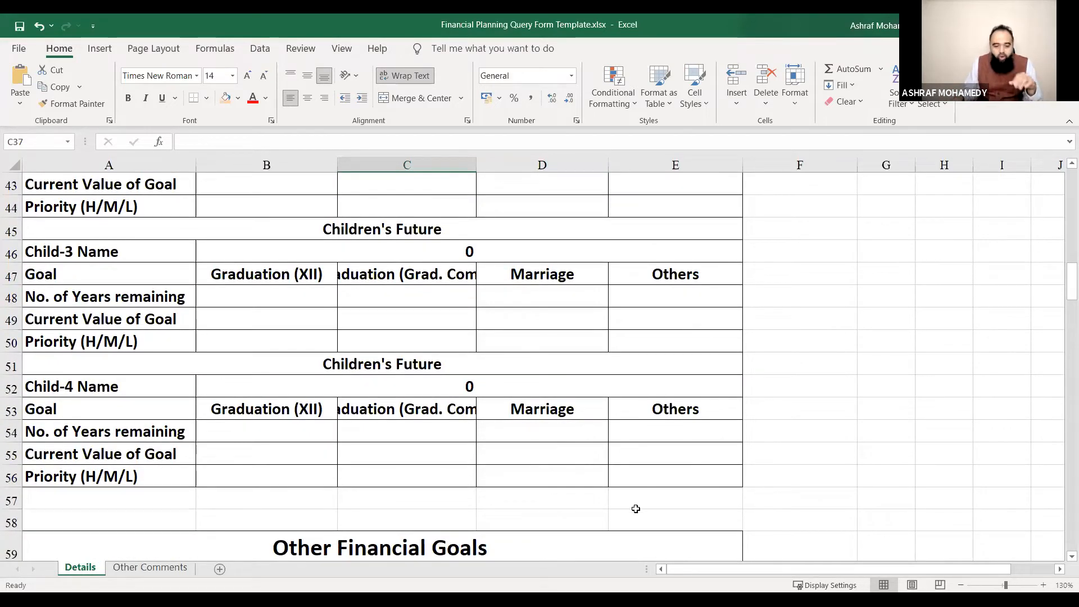
pyautogui.moveTo(6, 498); pyautogui.dragTo(5, 520)
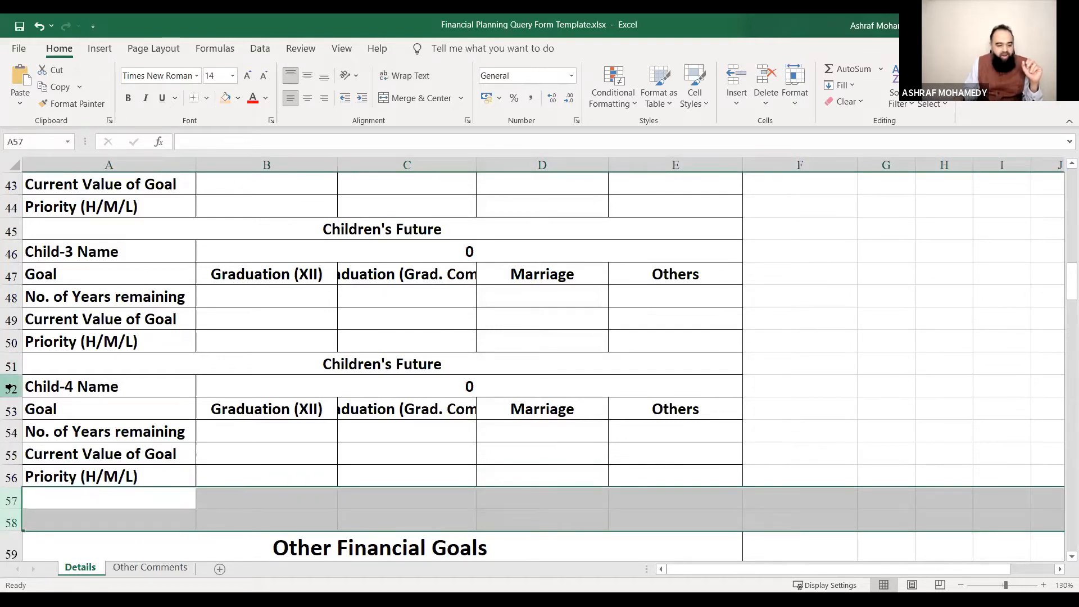
pyautogui.click(394, 497)
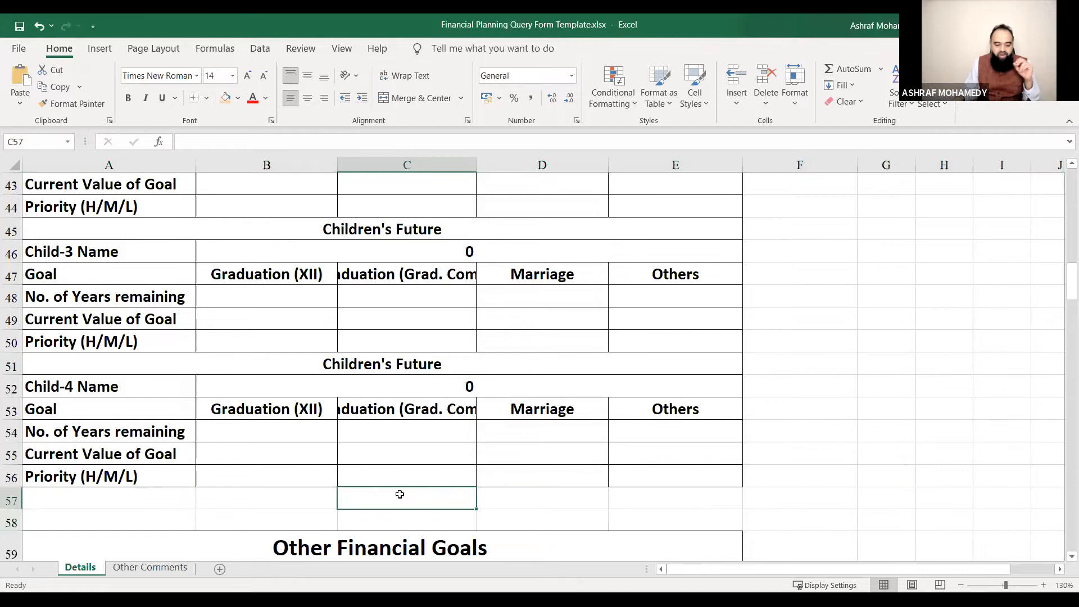
pyautogui.scroll(-1, 400, 494)
pyautogui.scroll(-4, 400, 493)
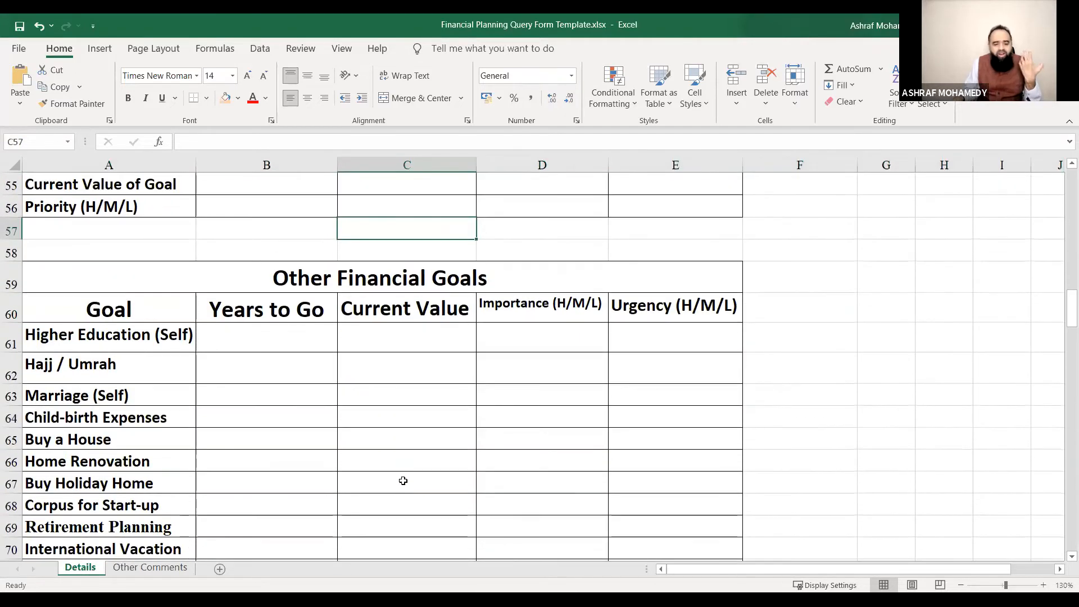
pyautogui.scroll(-1, 402, 481)
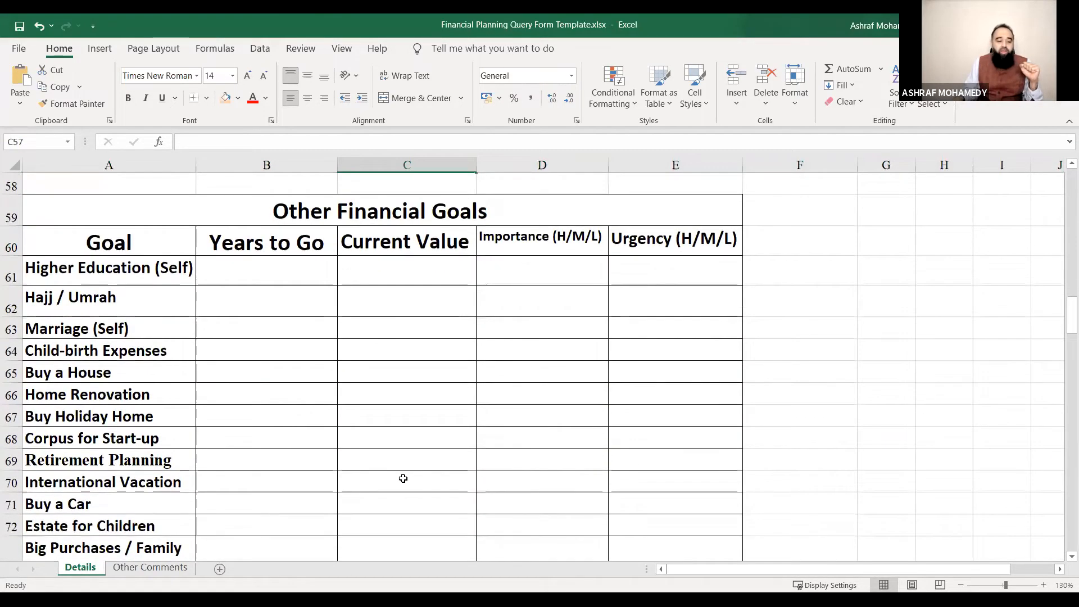
pyautogui.scroll(-1, 402, 478)
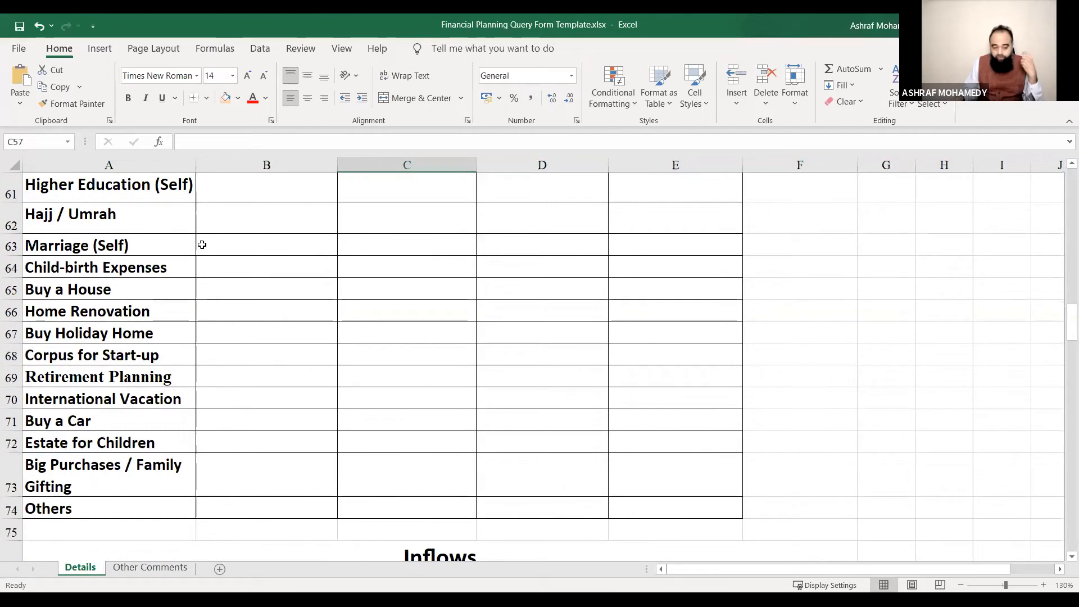
pyautogui.click(149, 183)
pyautogui.scroll(1, 233, 224)
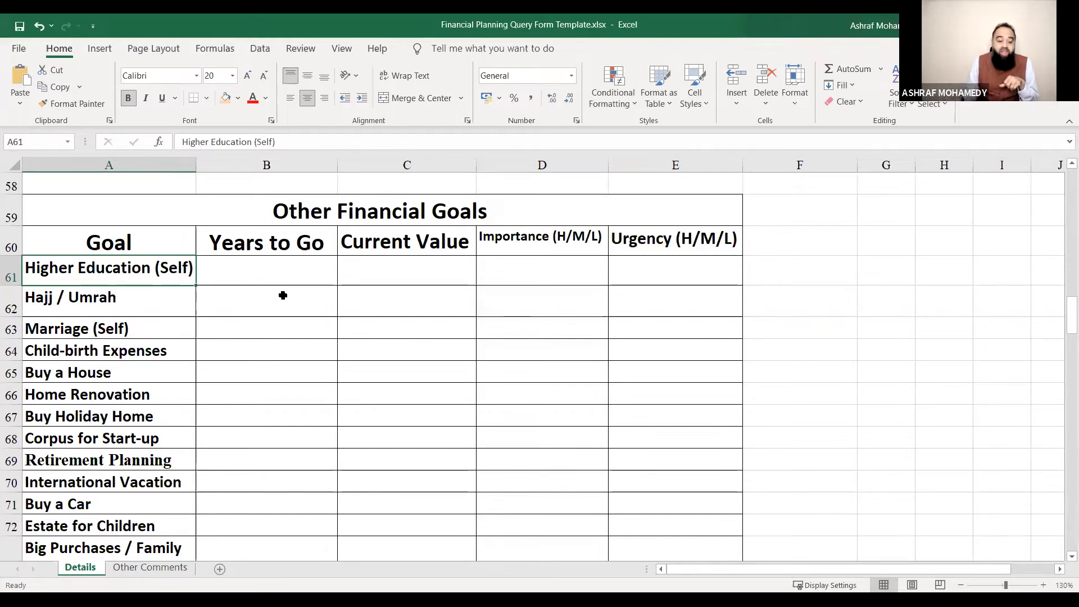
# Enter 3 as the Years to Go for the Hajj / Umrah goal
pyautogui.click(284, 296)
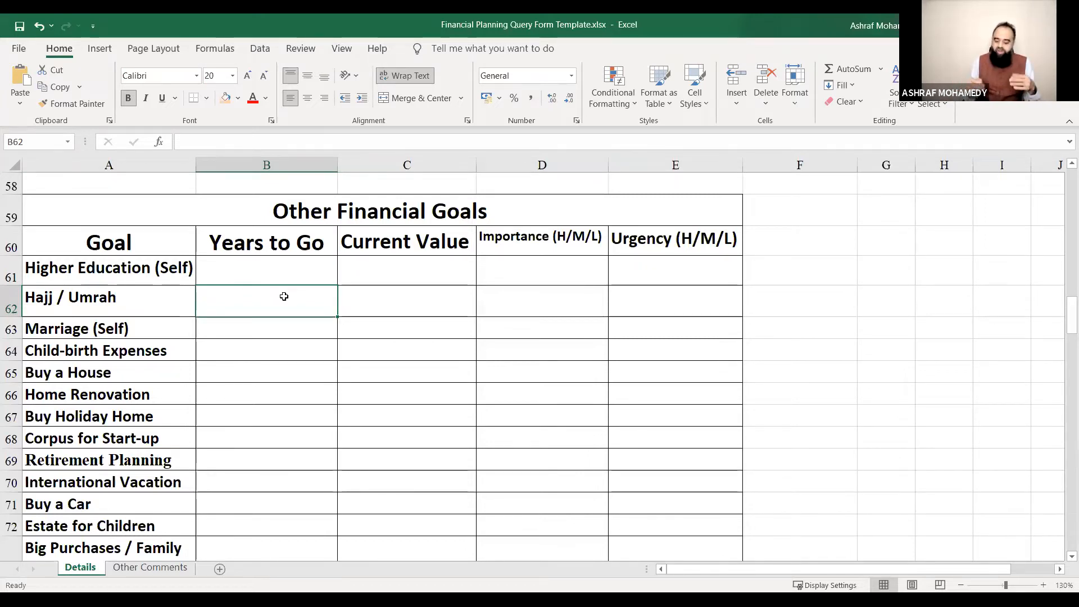
pyautogui.write('3')
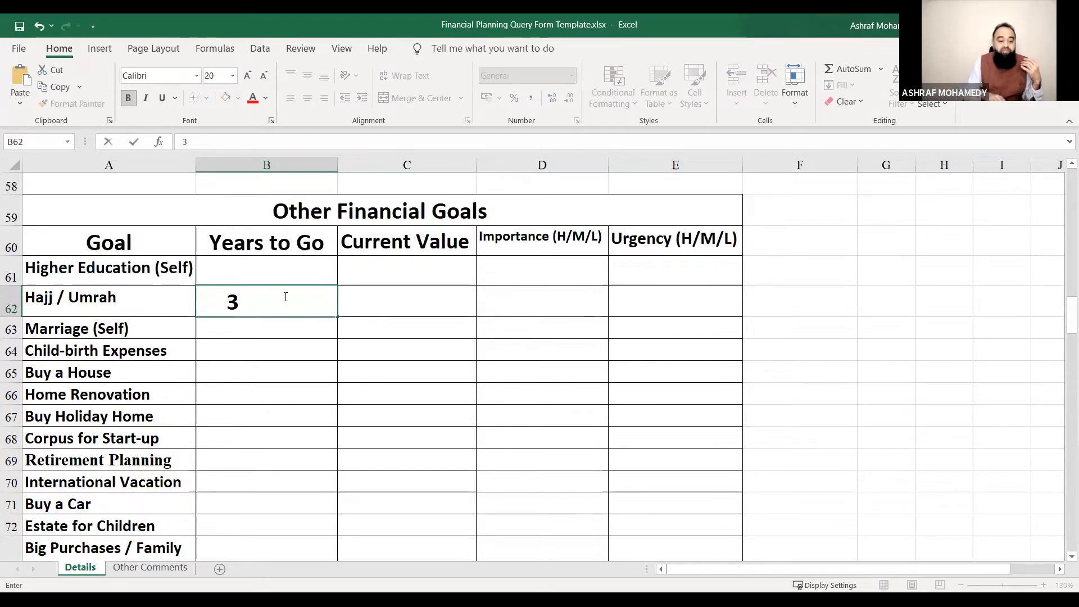
pyautogui.click(388, 306)
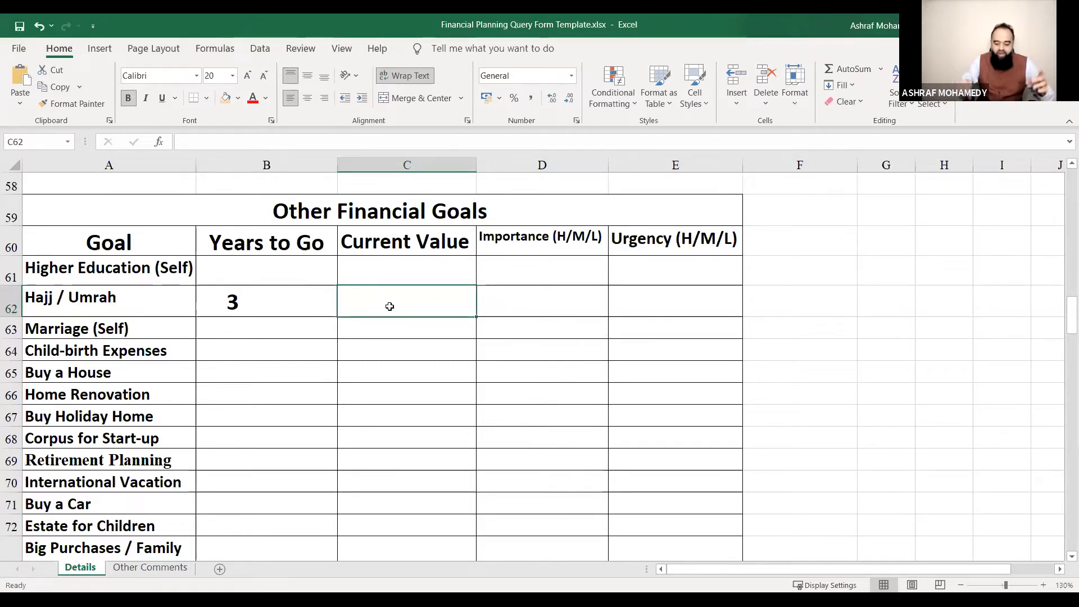
# Enter 800000 as the Current Value of the Hajj / Umrah goal
pyautogui.write('8')
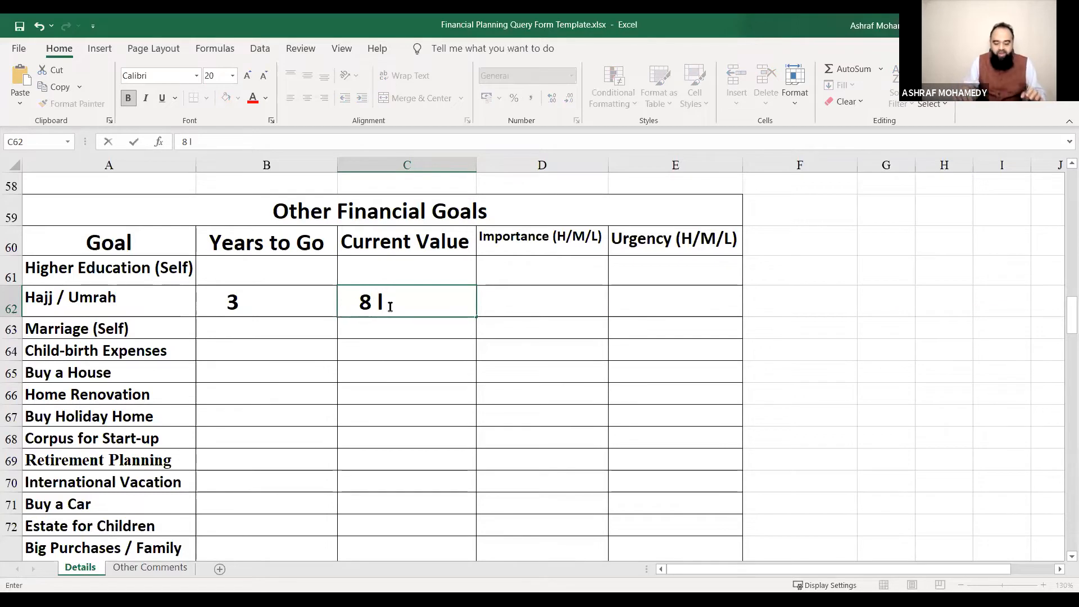
pyautogui.write('00000')
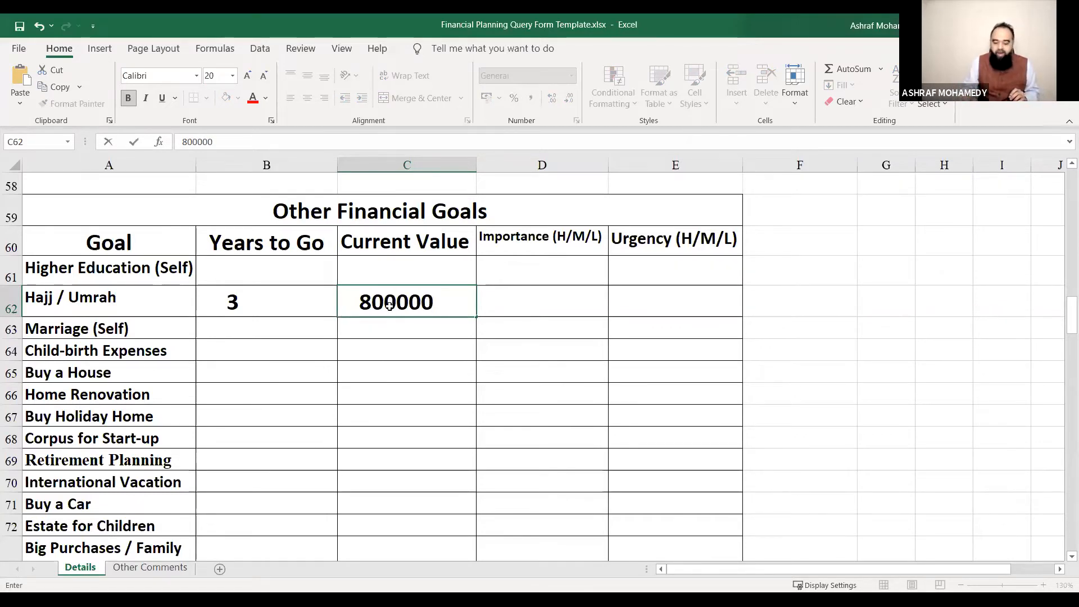
pyautogui.press('Return')
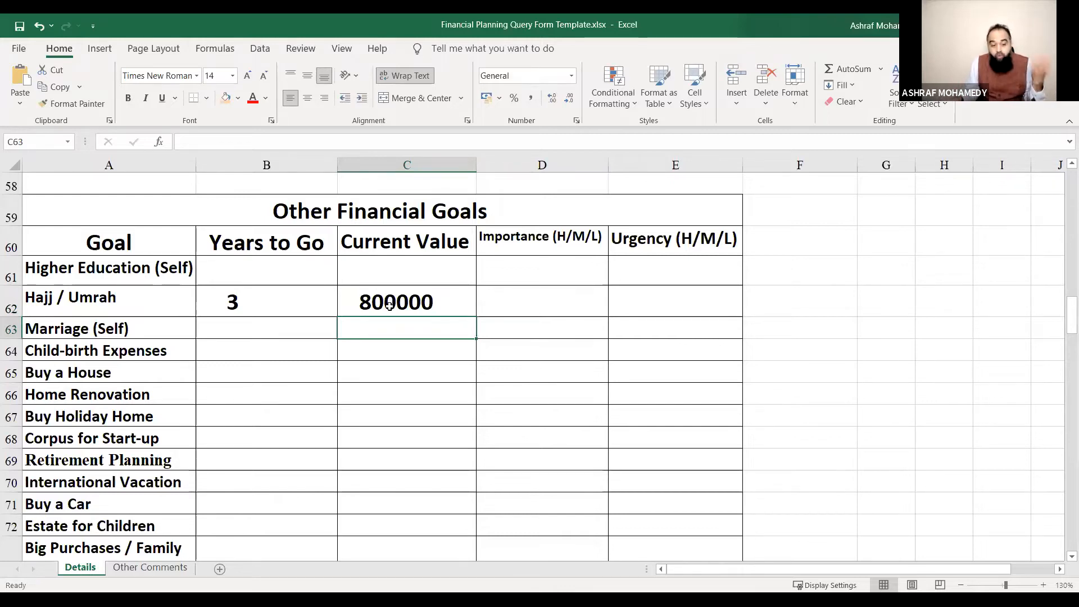
# Fill in the Marriage (Self) goal with 2 Years to Go and a Current Value of 500000
pyautogui.click(227, 332)
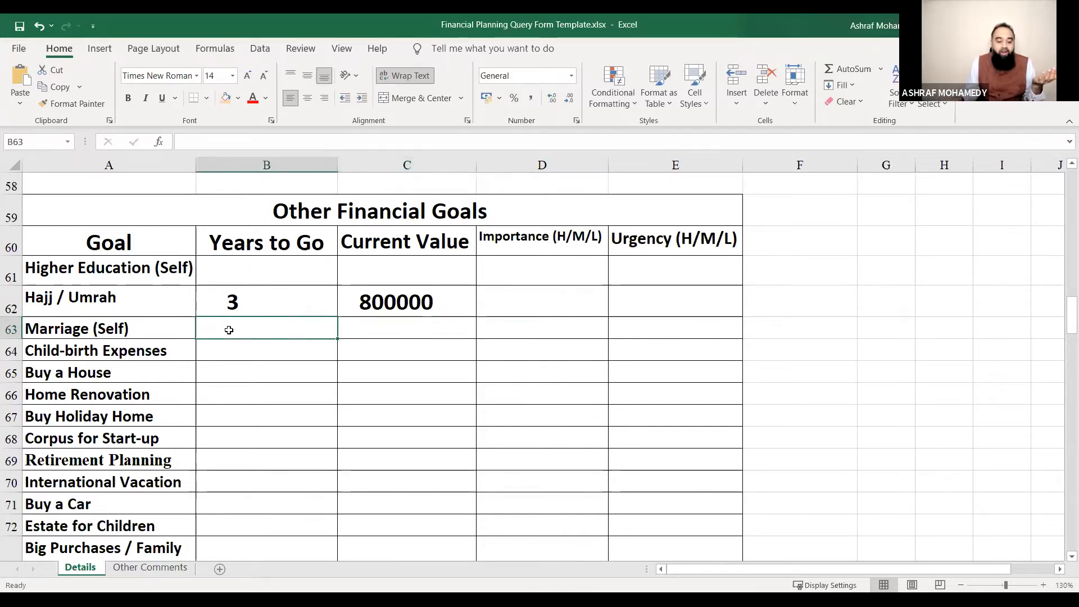
pyautogui.write('2')
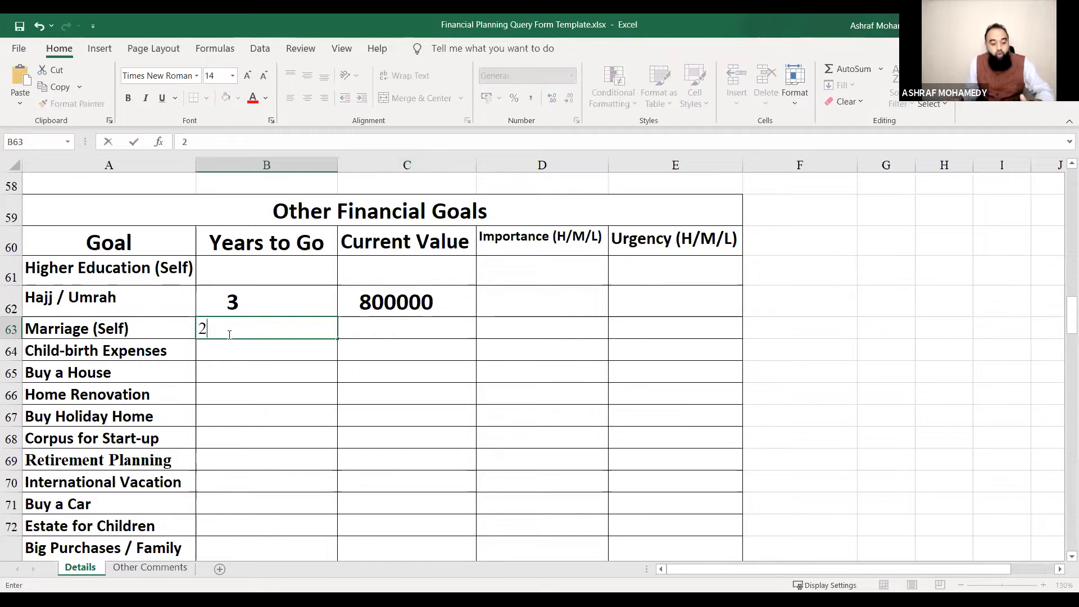
pyautogui.click(416, 328)
pyautogui.write('5-')
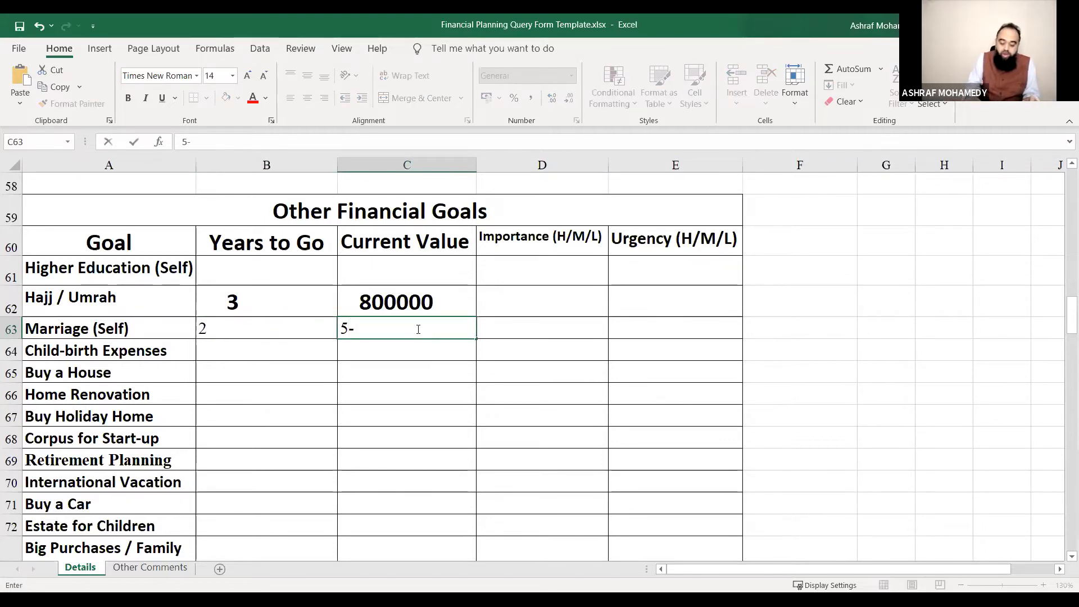
pyautogui.press('BackSpace')
pyautogui.write('00000')
pyautogui.press('Return')
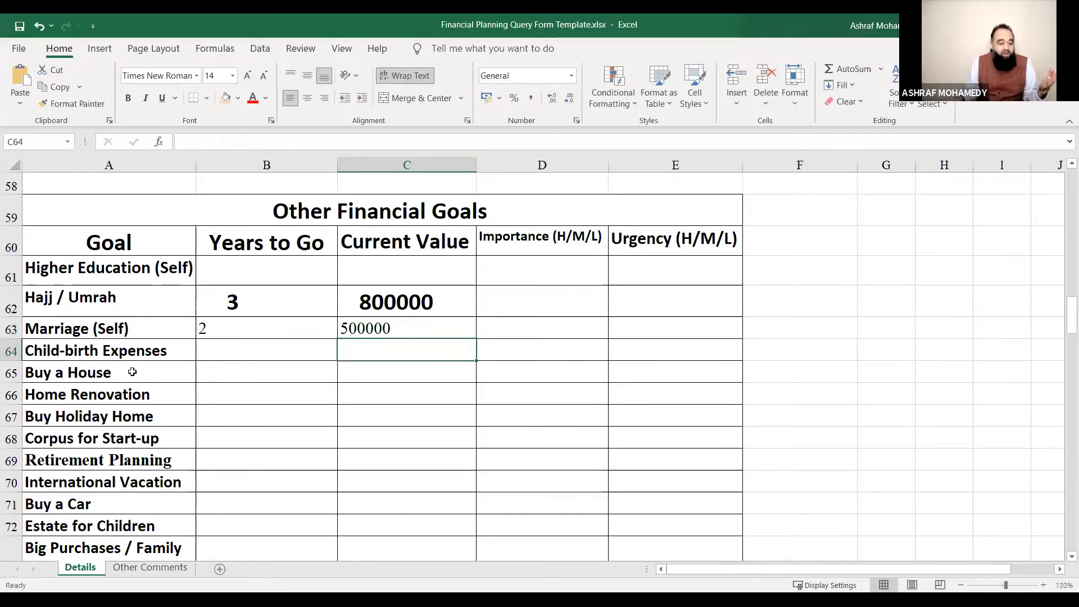
# Fill in the Buy a House goal with 7 Years to Go and a Current Value of 1 Cr
pyautogui.click(237, 375)
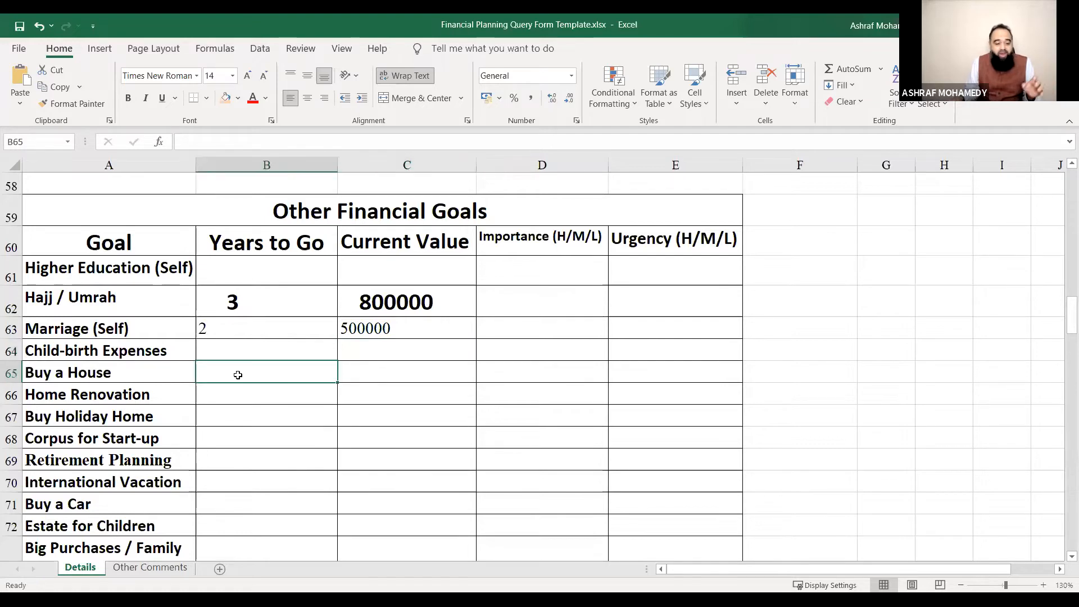
pyautogui.write('7')
pyautogui.click(391, 377)
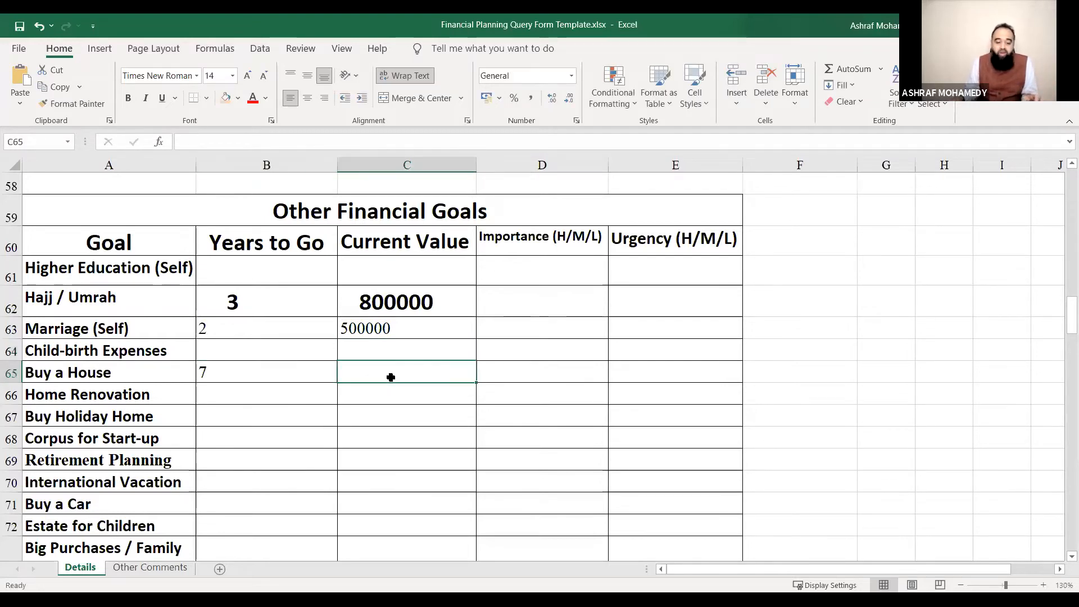
pyautogui.write('1 cR')
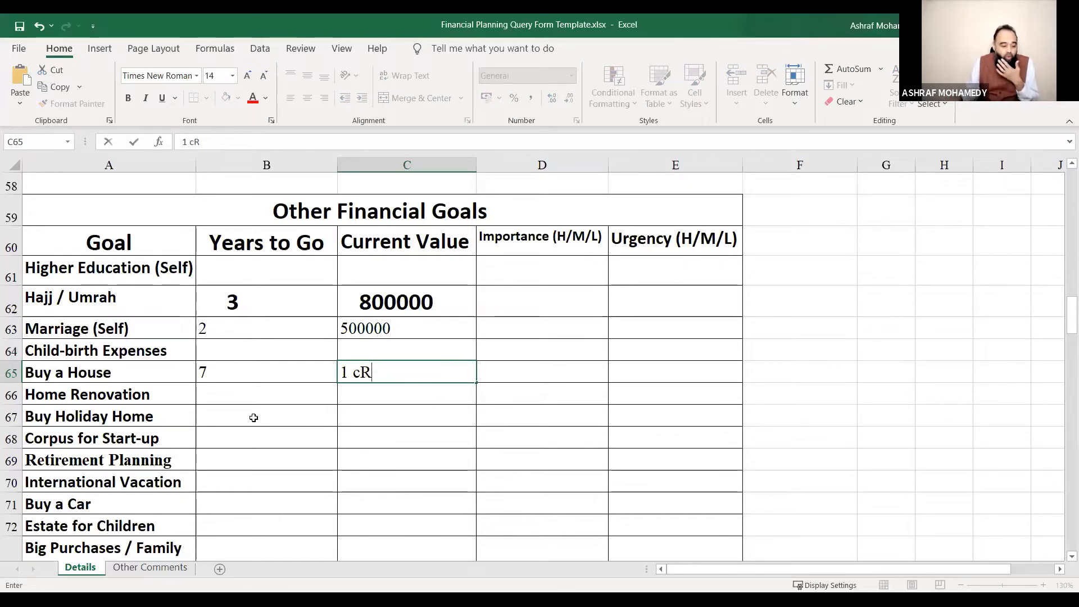
pyautogui.click(266, 445)
pyautogui.scroll(-1, 267, 446)
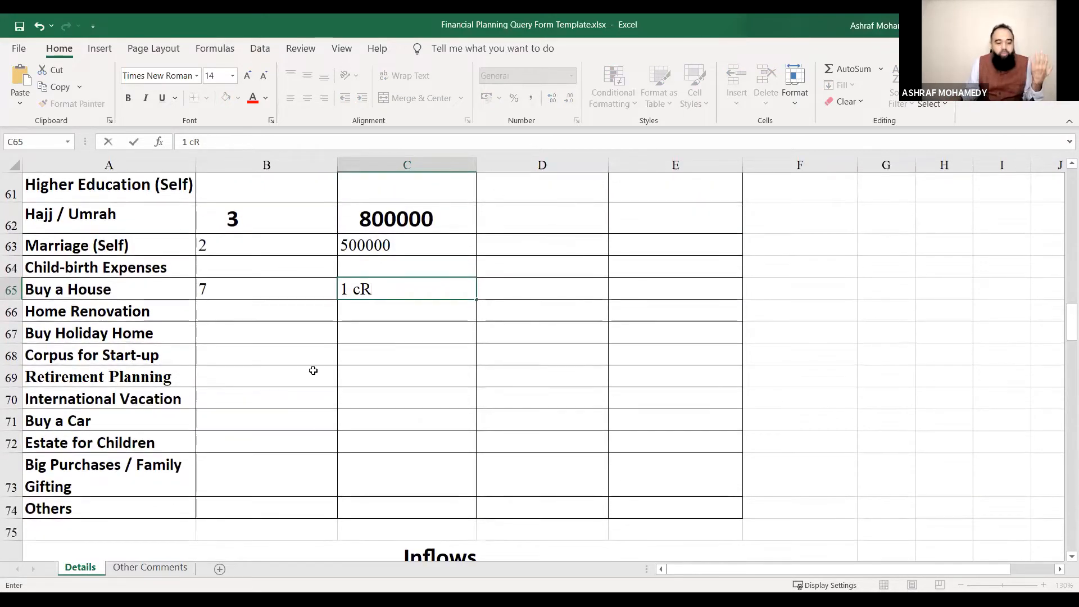
pyautogui.click(366, 356)
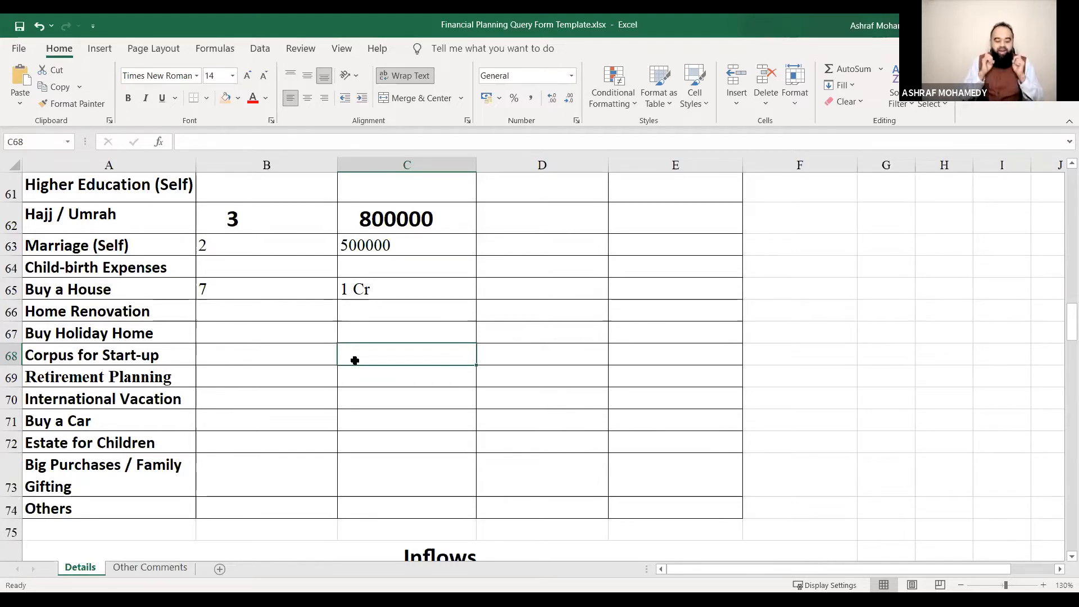
# Fill in the Corpus for Start-up goal with 3 Years to Go and a Current Value of 25 Lac
pyautogui.click(308, 356)
pyautogui.write('3')
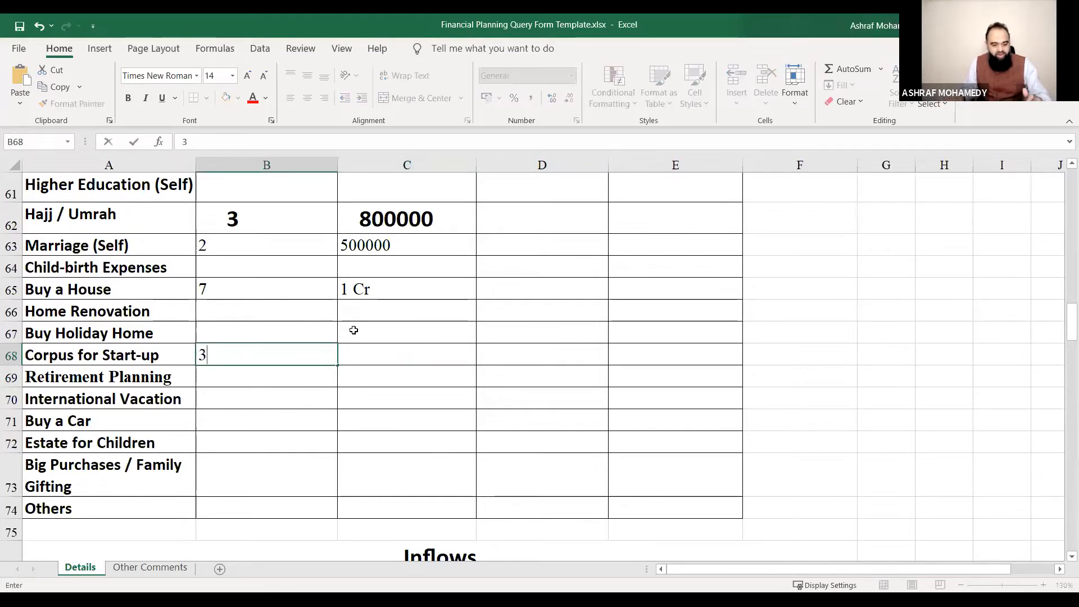
pyautogui.click(379, 359)
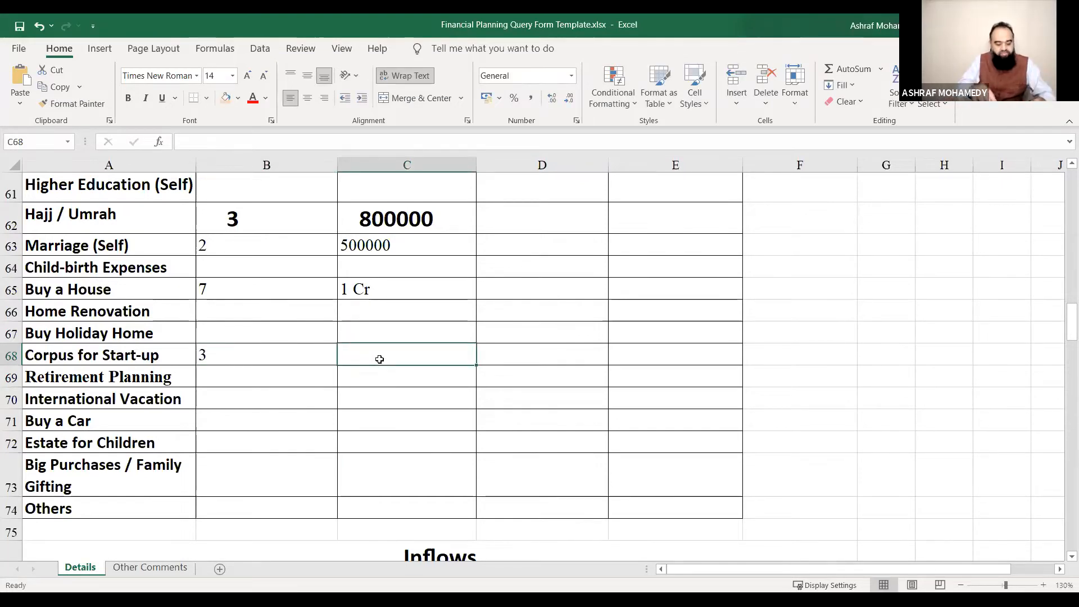
pyautogui.write('25 Lac')
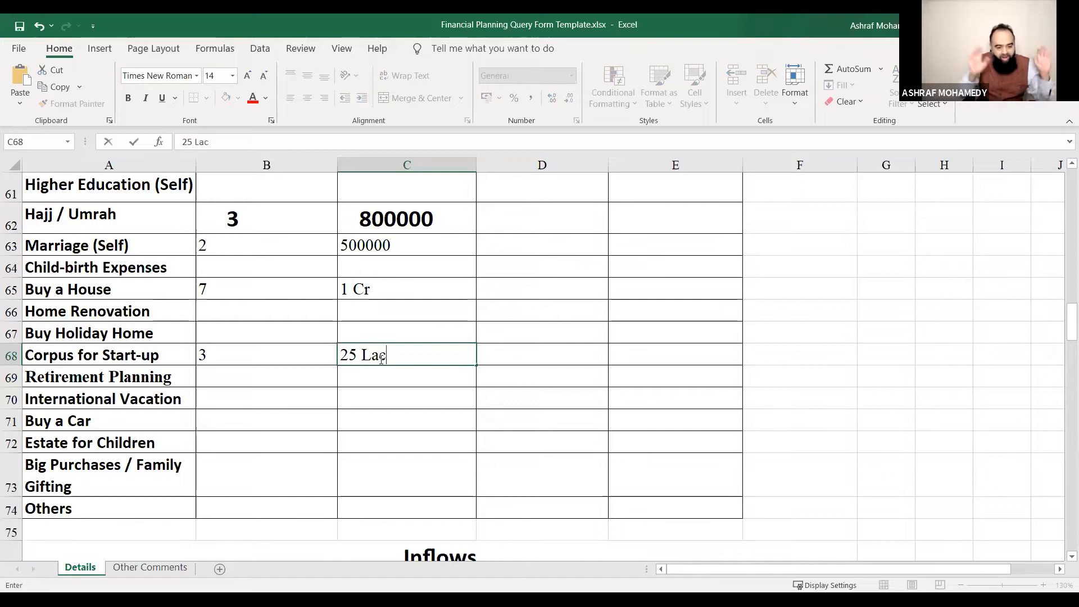
pyautogui.scroll(2, 643, 387)
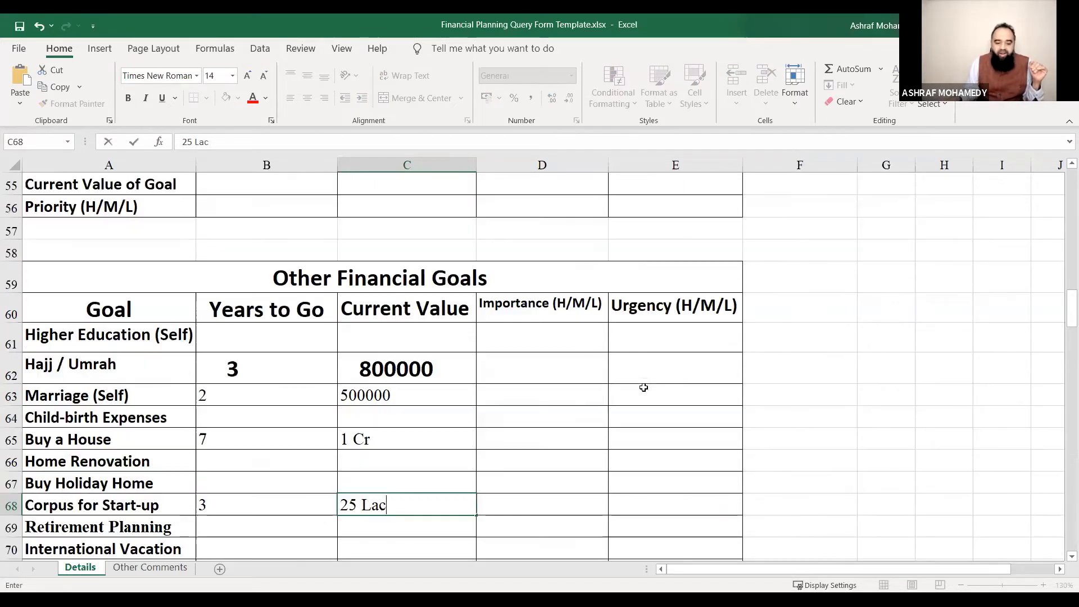
pyautogui.click(534, 505)
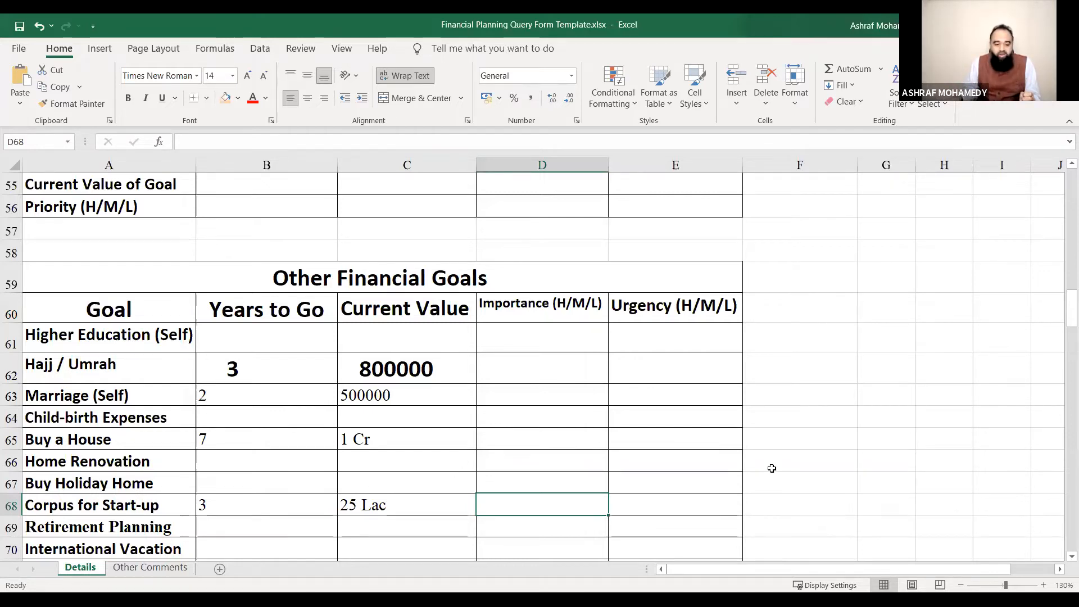
# Enter 2 as the number of years remaining for Child-2's Marriage goal in D42
pyautogui.scroll(5, 385, 380)
pyautogui.click(531, 225)
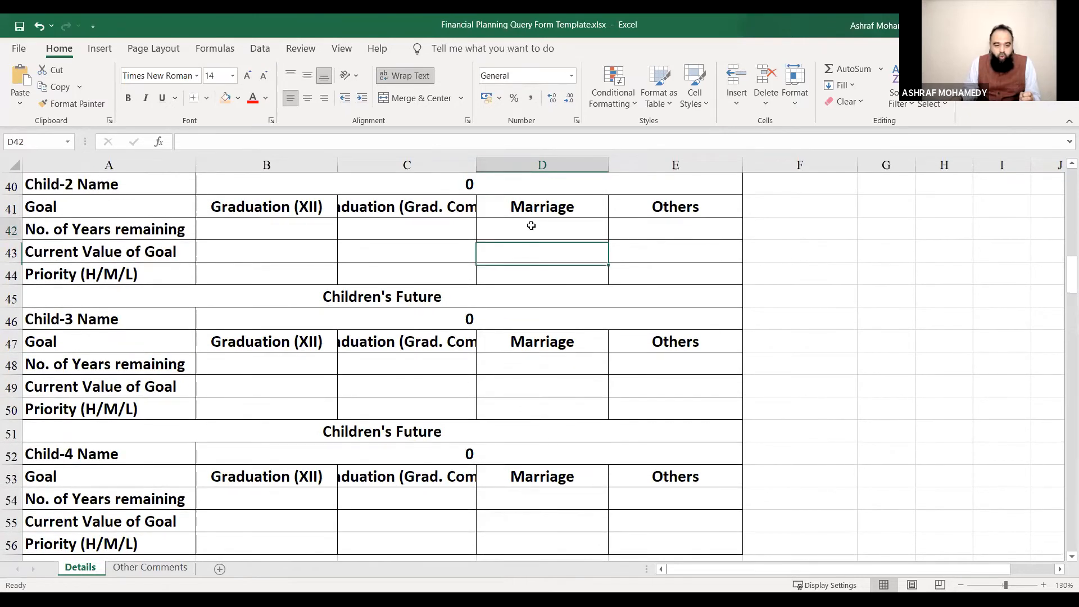
pyautogui.write('2')
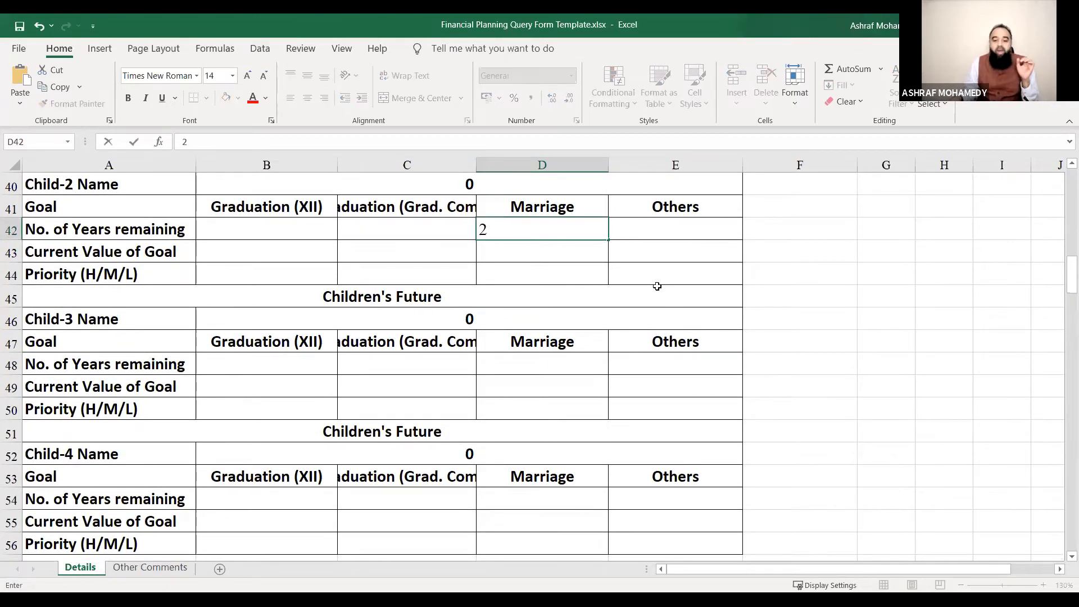
pyautogui.click(660, 224)
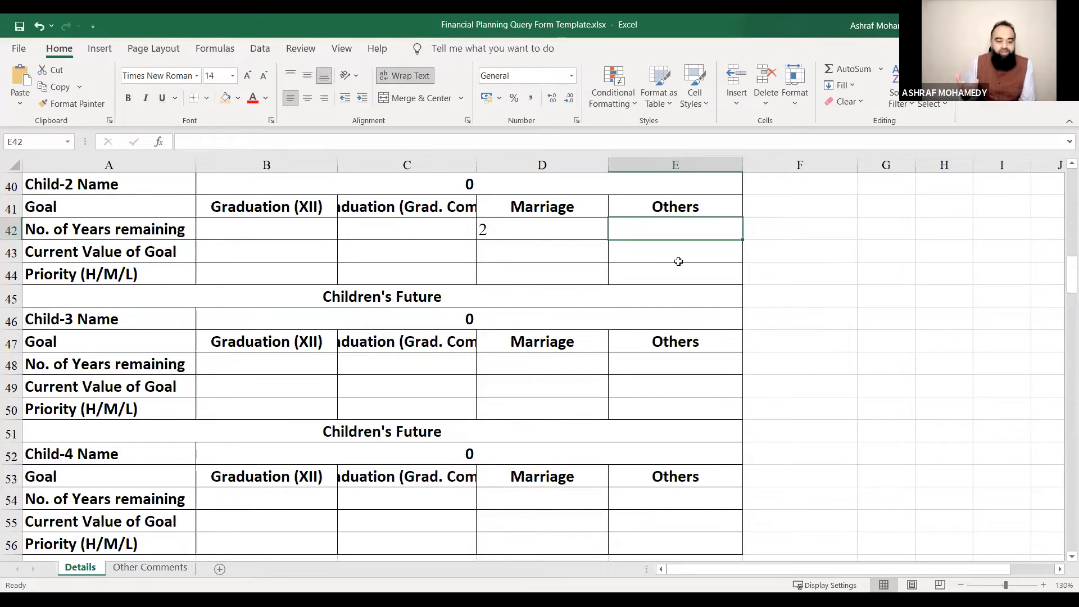
# Review the Importance and Urgency columns and the remaining goals of the Other Financial Goals table
pyautogui.scroll(-5, 652, 366)
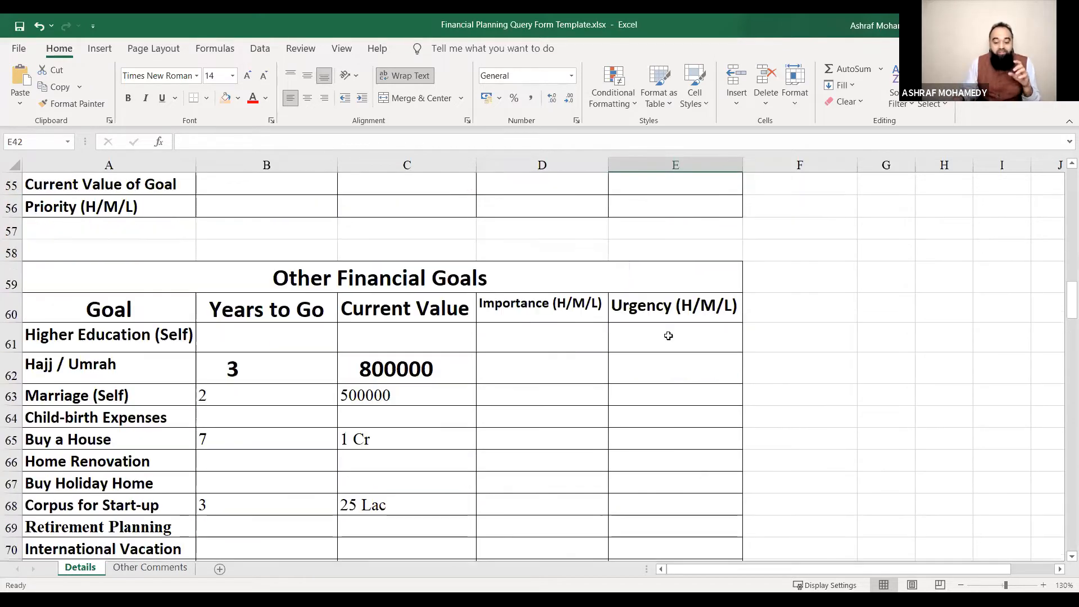
pyautogui.click(676, 339)
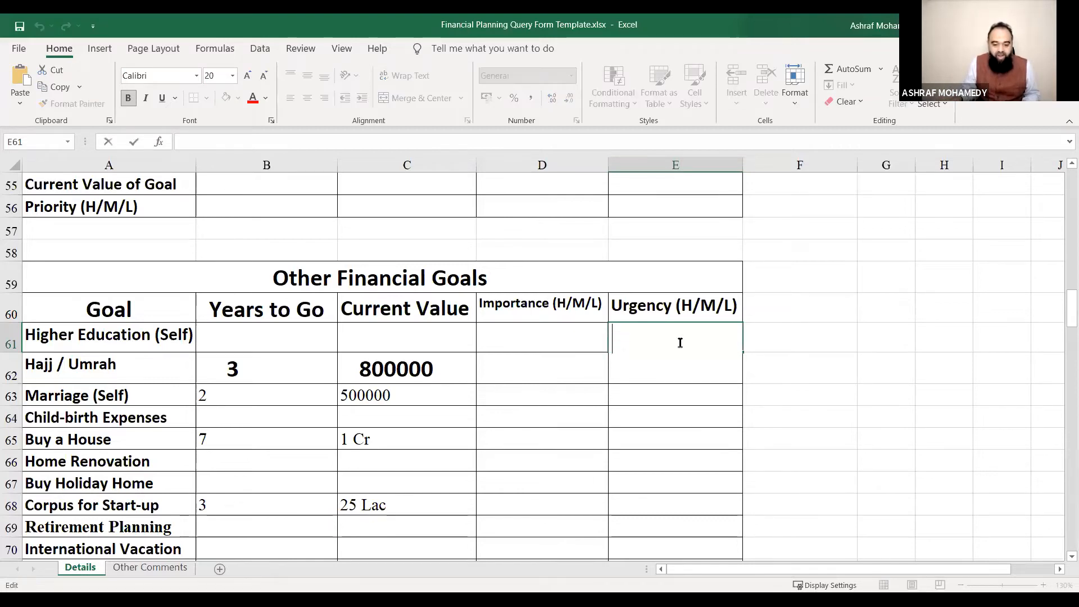
pyautogui.click(666, 388)
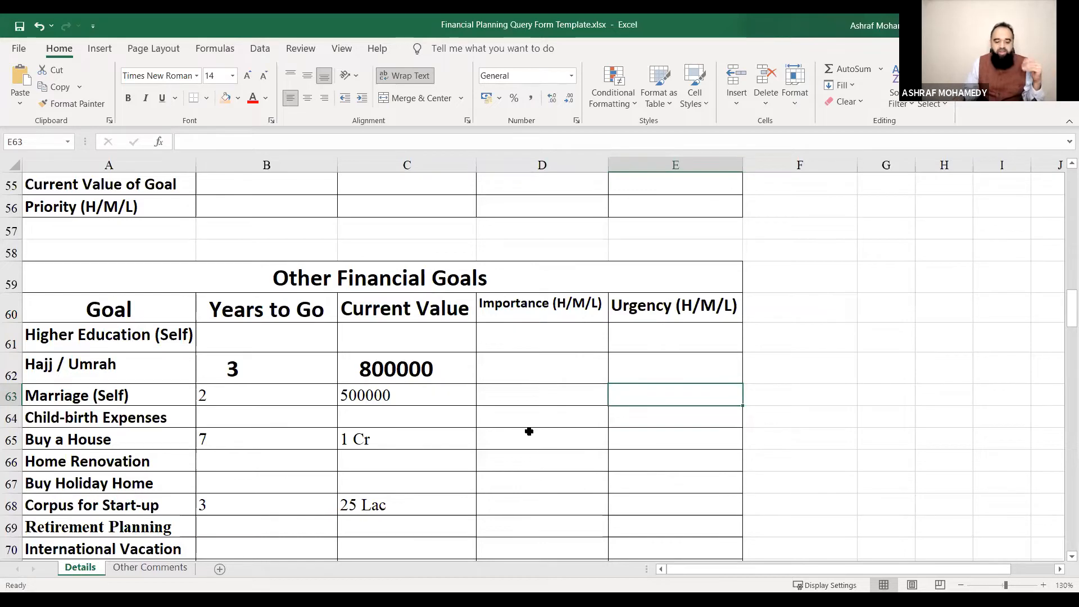
pyautogui.scroll(-1, 529, 433)
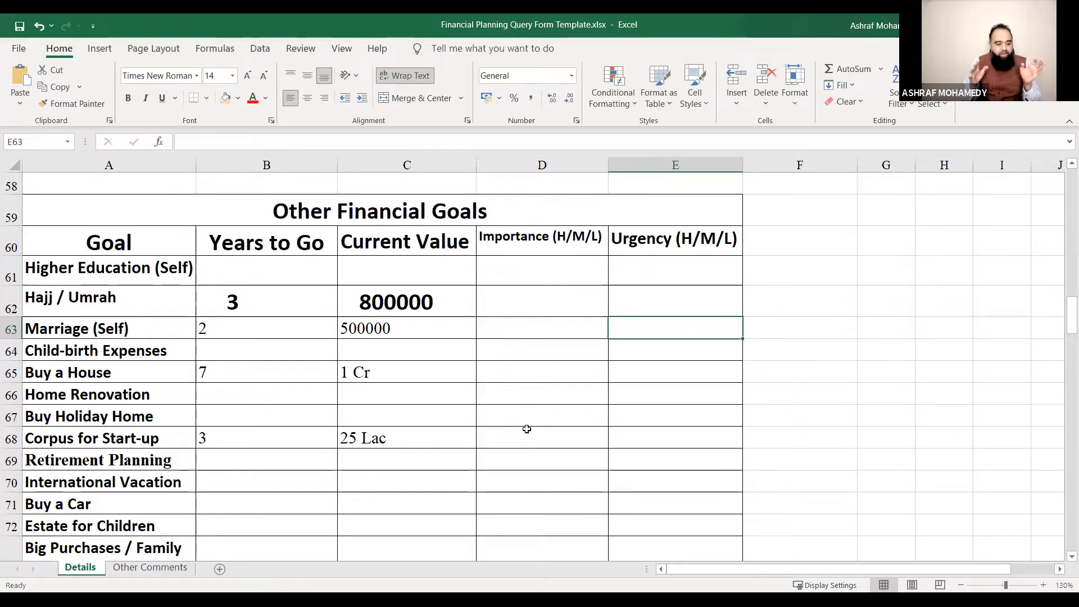
pyautogui.click(494, 488)
pyautogui.click(517, 507)
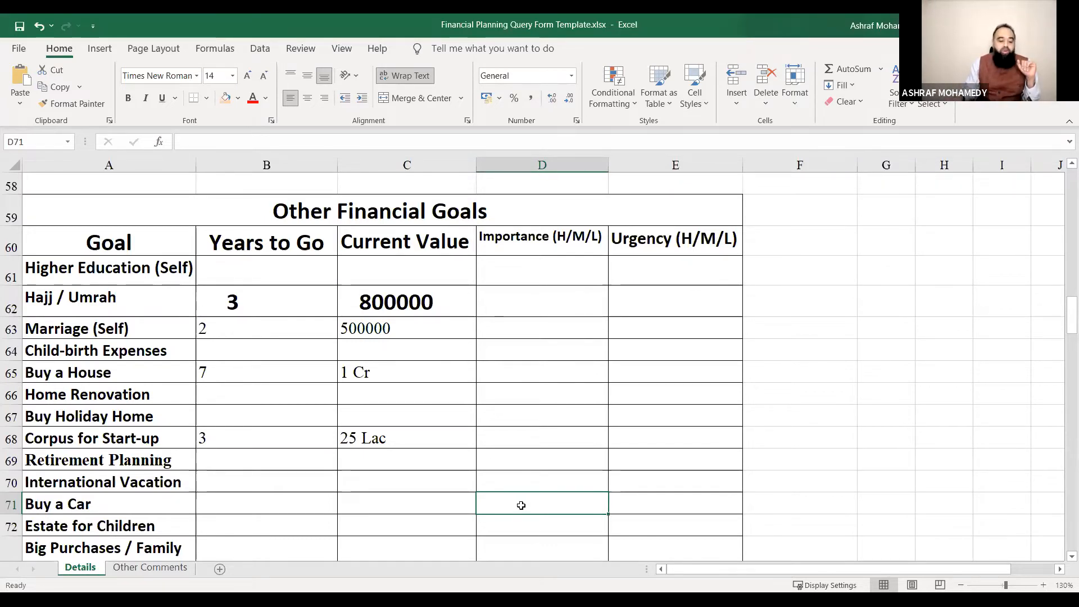
pyautogui.scroll(-1, 520, 506)
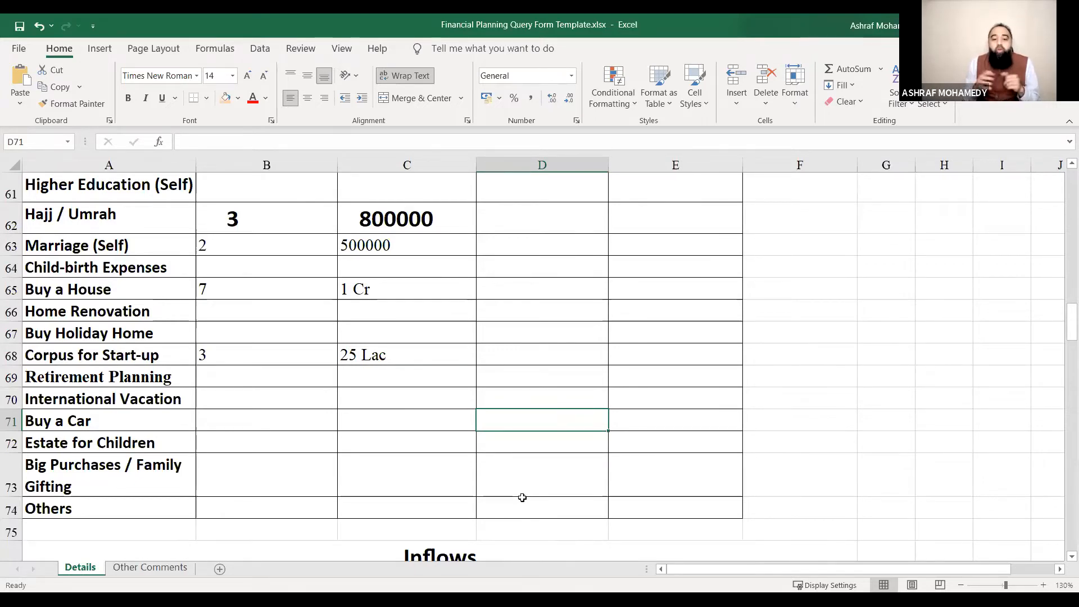
pyautogui.click(614, 101)
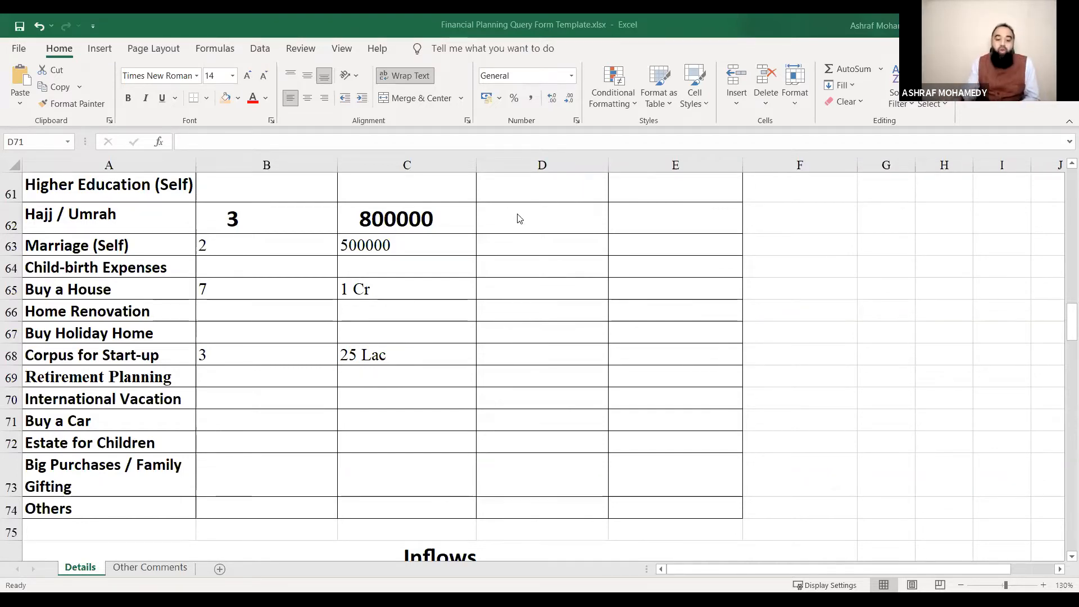
# Review the Personal Details section at the start of the cue sheet
pyautogui.scroll(-2, 486, 303)
pyautogui.scroll(20, 483, 301)
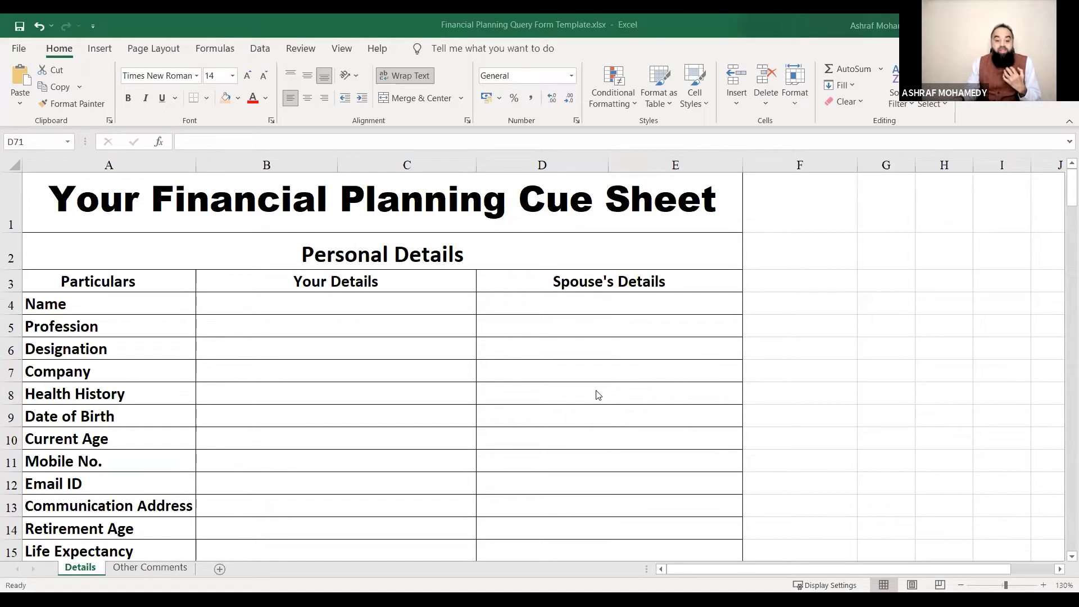
pyautogui.scroll(-1, 595, 399)
pyautogui.scroll(1, 595, 399)
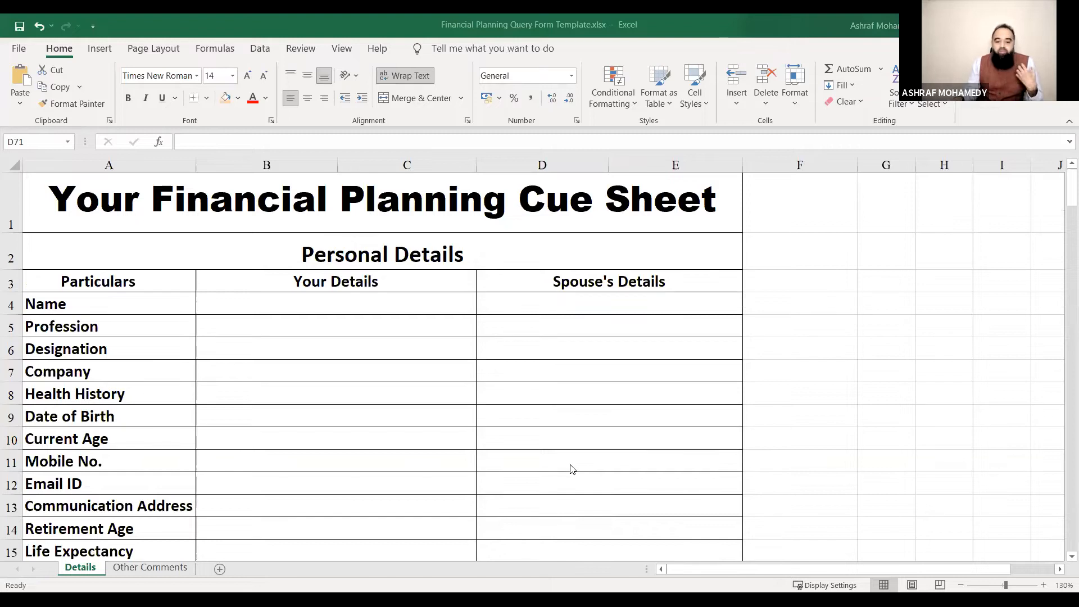
pyautogui.scroll(-1, 560, 478)
pyautogui.scroll(1, 560, 478)
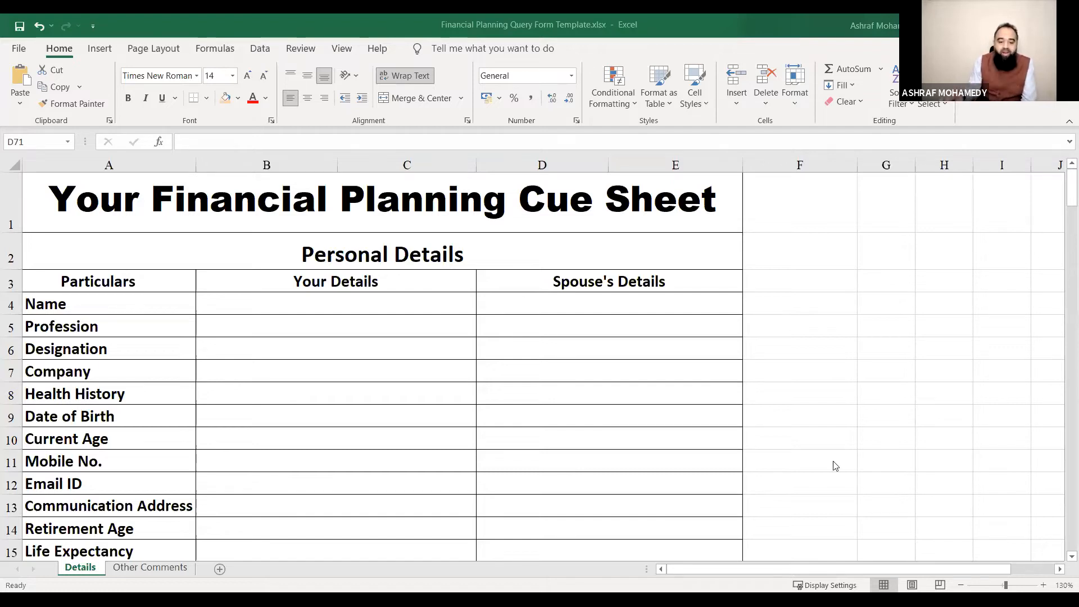
pyautogui.scroll(-6, 502, 416)
pyautogui.scroll(6, 500, 415)
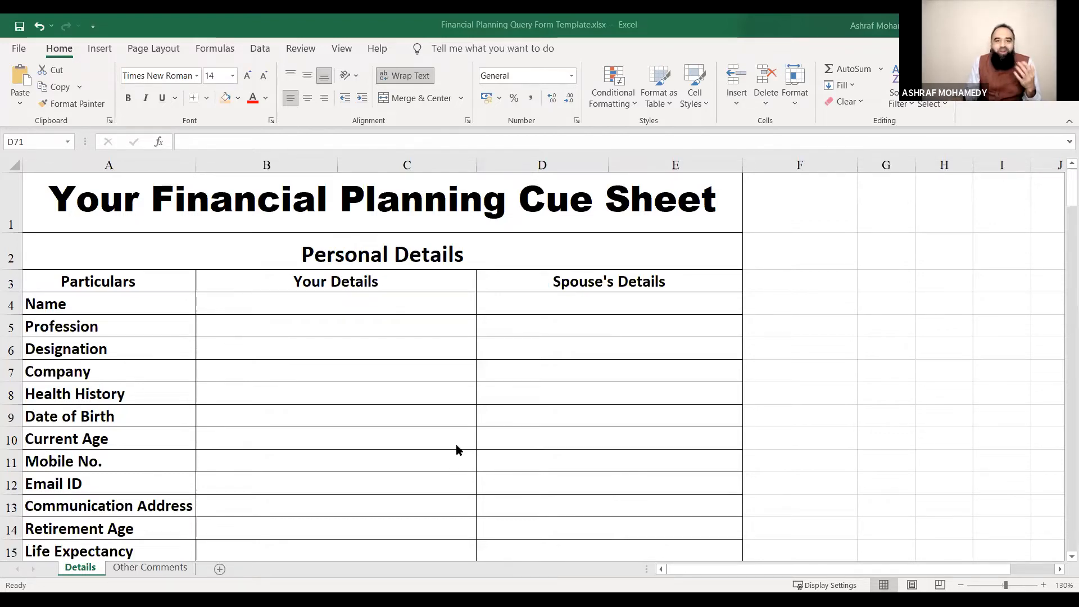
# Rename the Personal Details column headings in row 3 from Your Details and Spouse's Details to Husband and Wife
pyautogui.click(368, 282)
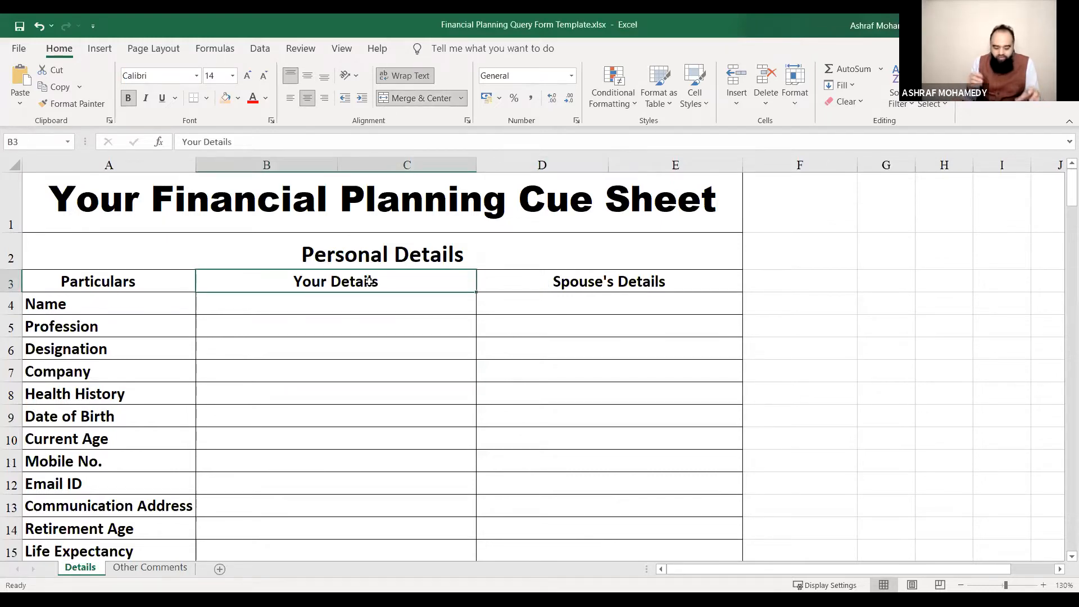
pyautogui.write('Husban')
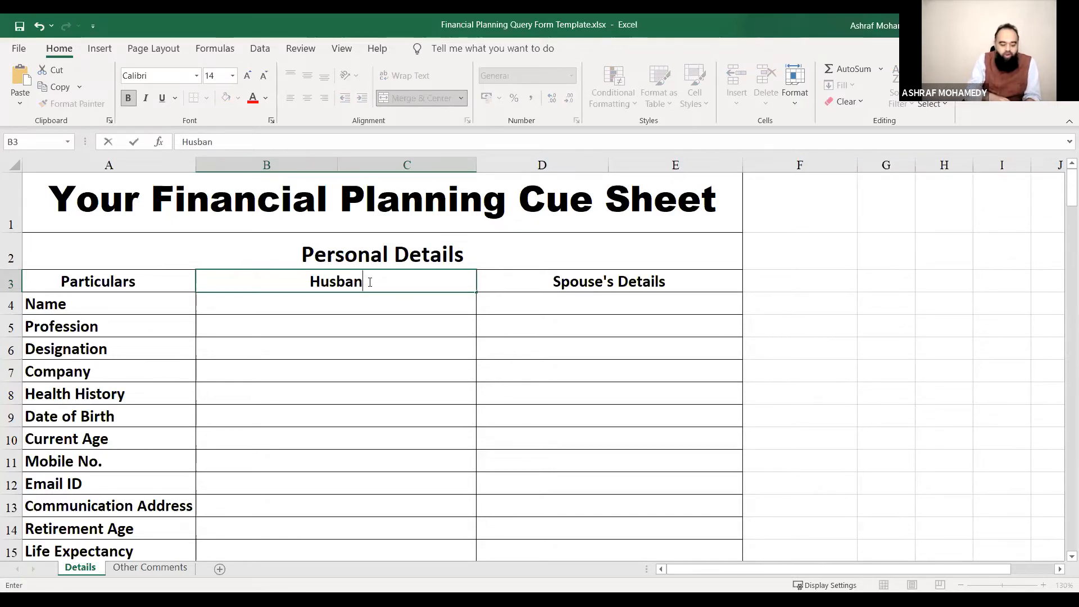
pyautogui.write('d')
pyautogui.press('Tab')
pyautogui.write('Wife')
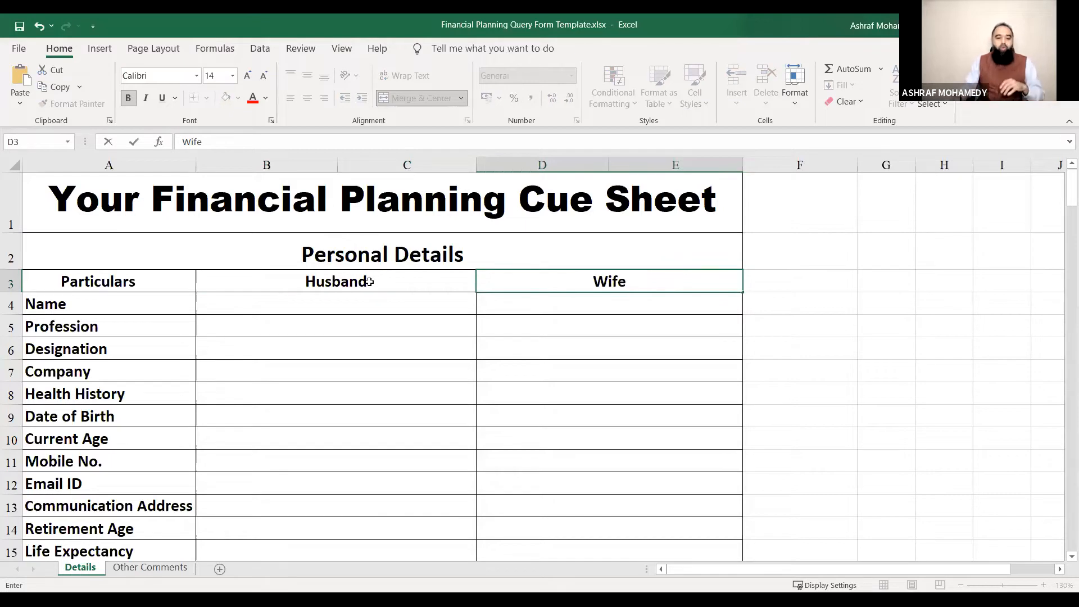
pyautogui.click(366, 311)
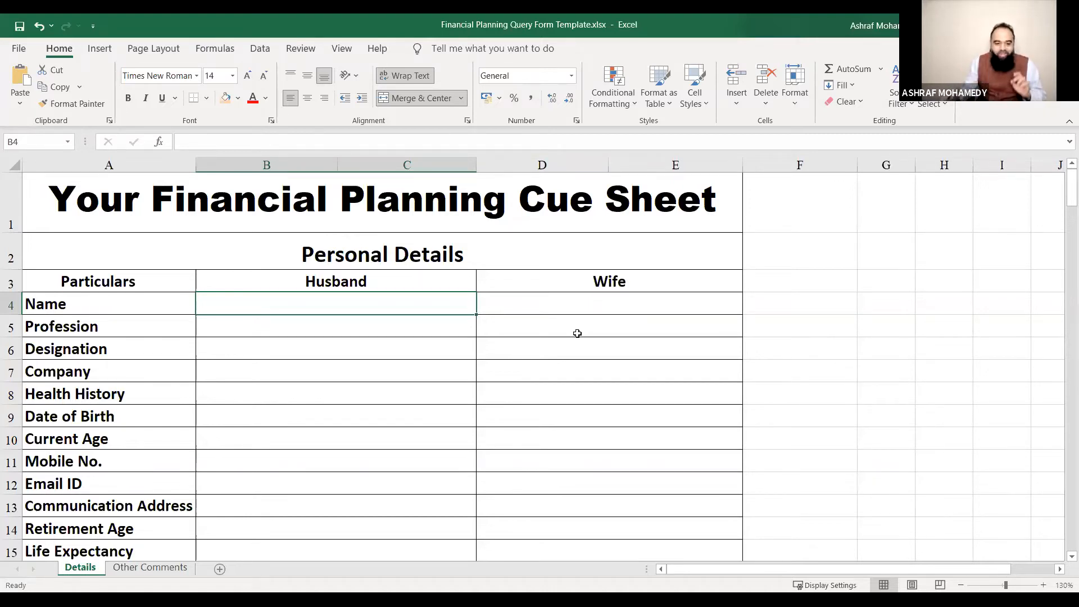
# Rename the Personal Details column headings in row 3 from Husband and Wife to Your Details and Spouse
pyautogui.click(405, 281)
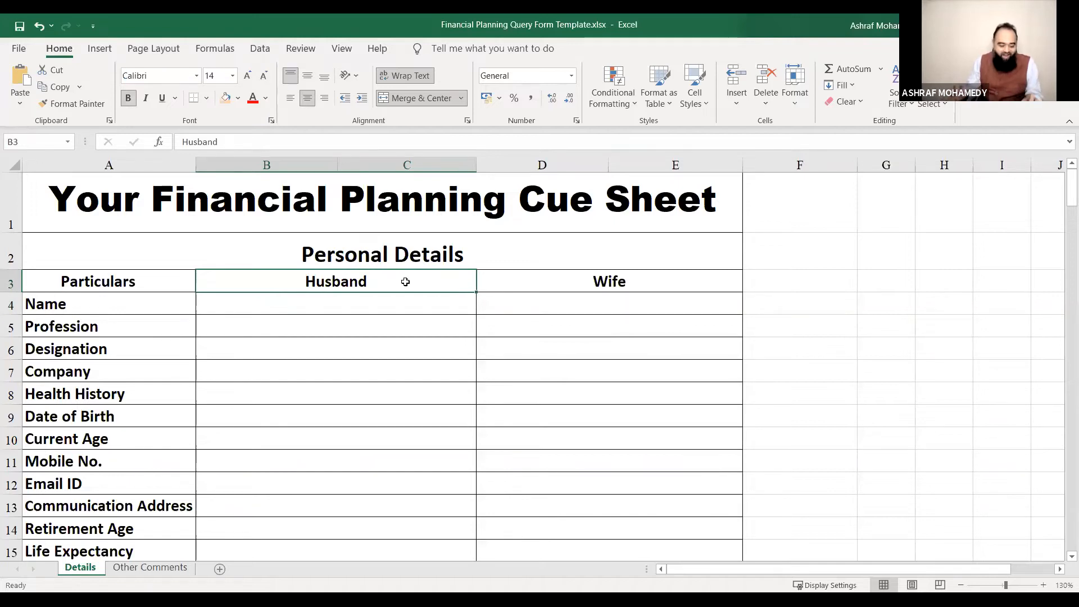
pyautogui.write('Yo')
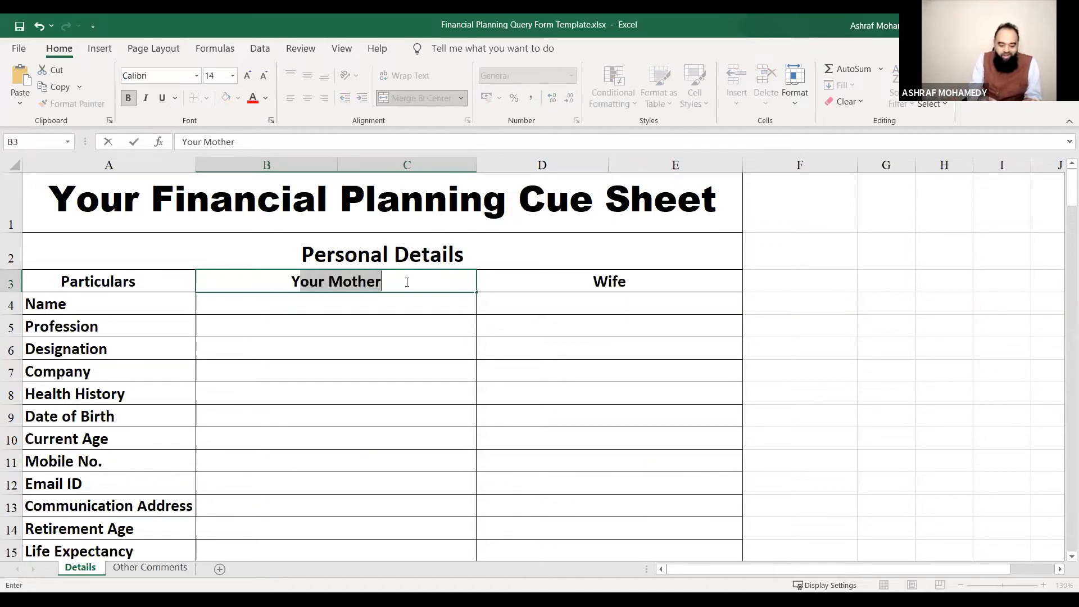
pyautogui.write('ur Details')
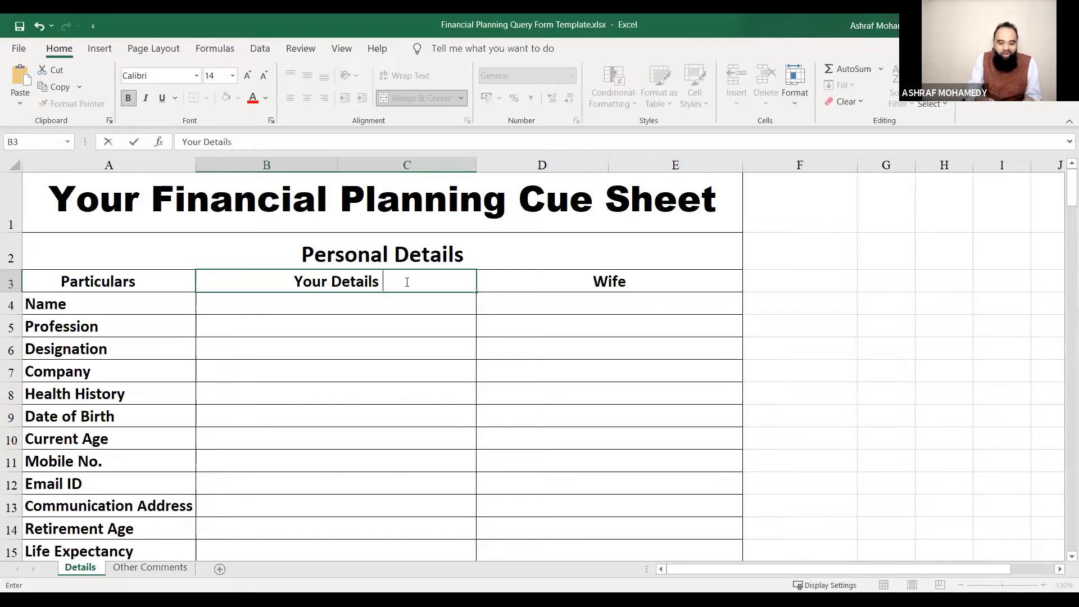
pyautogui.click(617, 283)
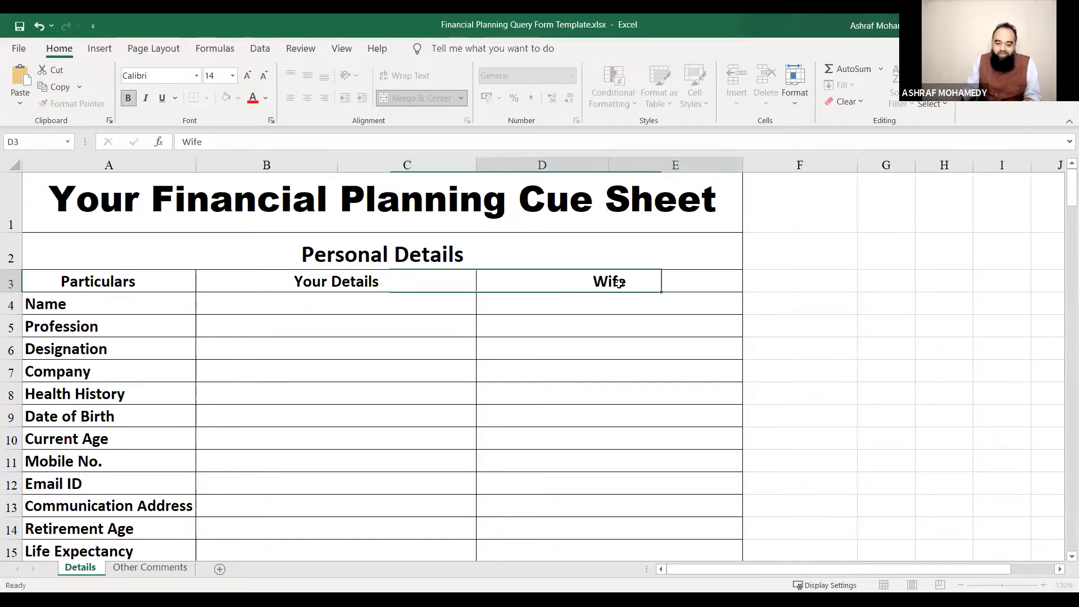
pyautogui.write('Sp')
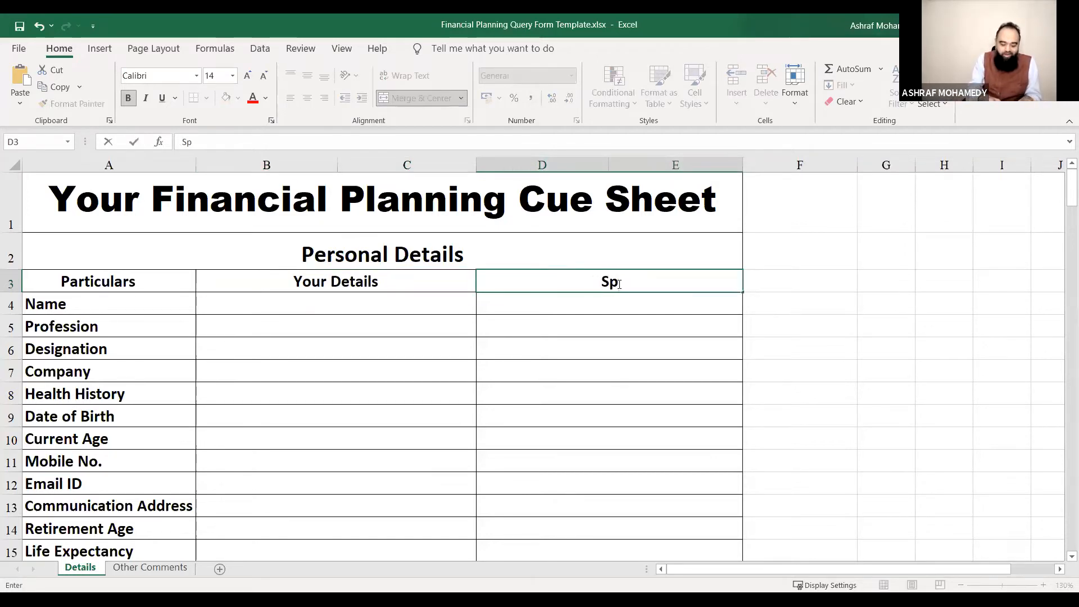
pyautogui.write('ouse')
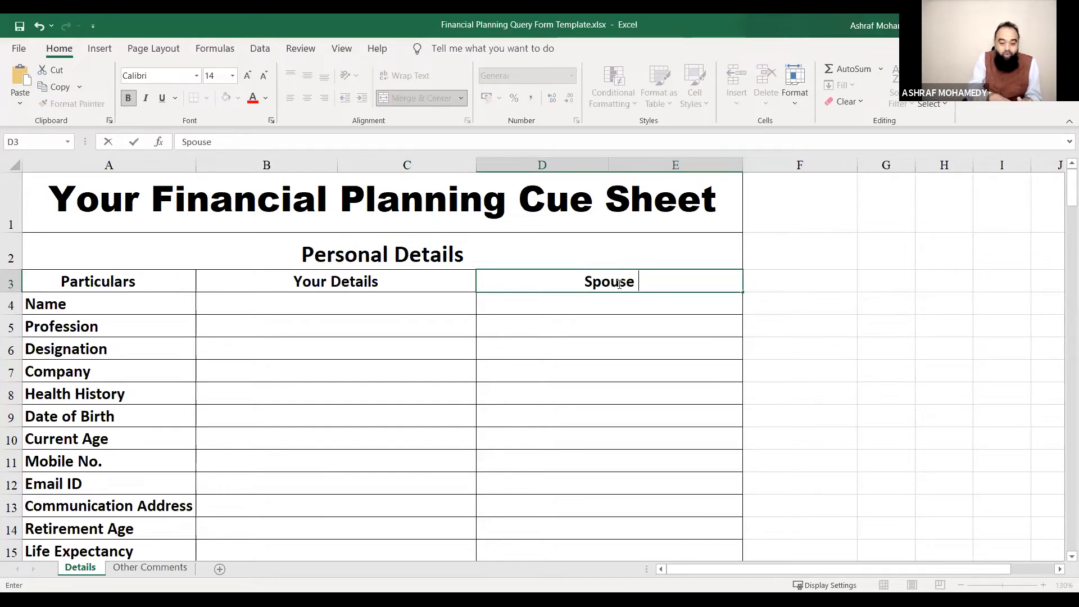
pyautogui.press('Return')
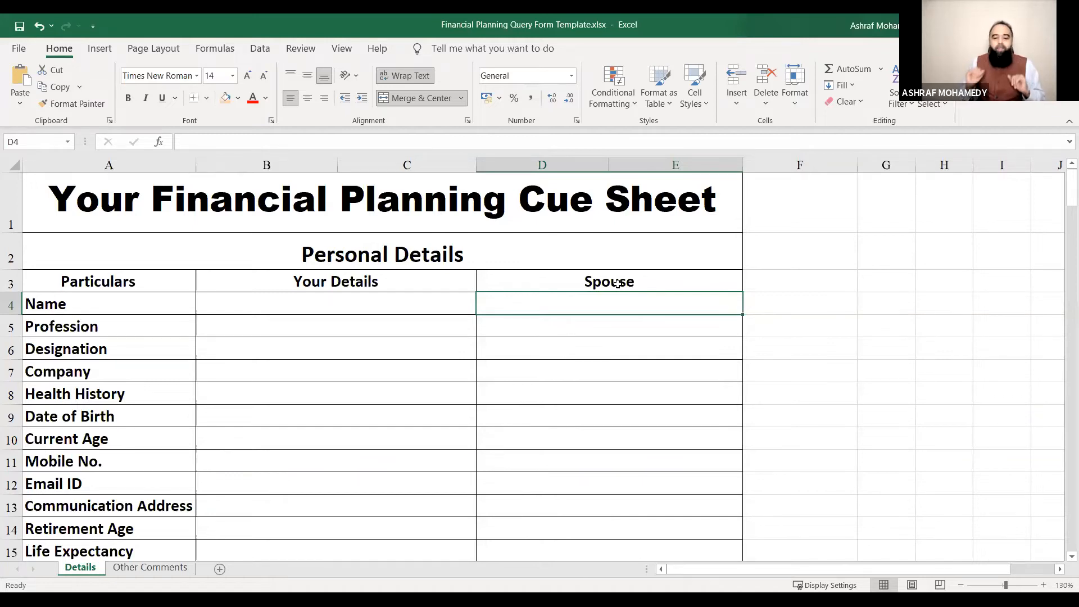
# Review the cue sheet from Personal Details through the family, children's and Other Financial Goals sections to the Inflows table
pyautogui.scroll(-4, 638, 444)
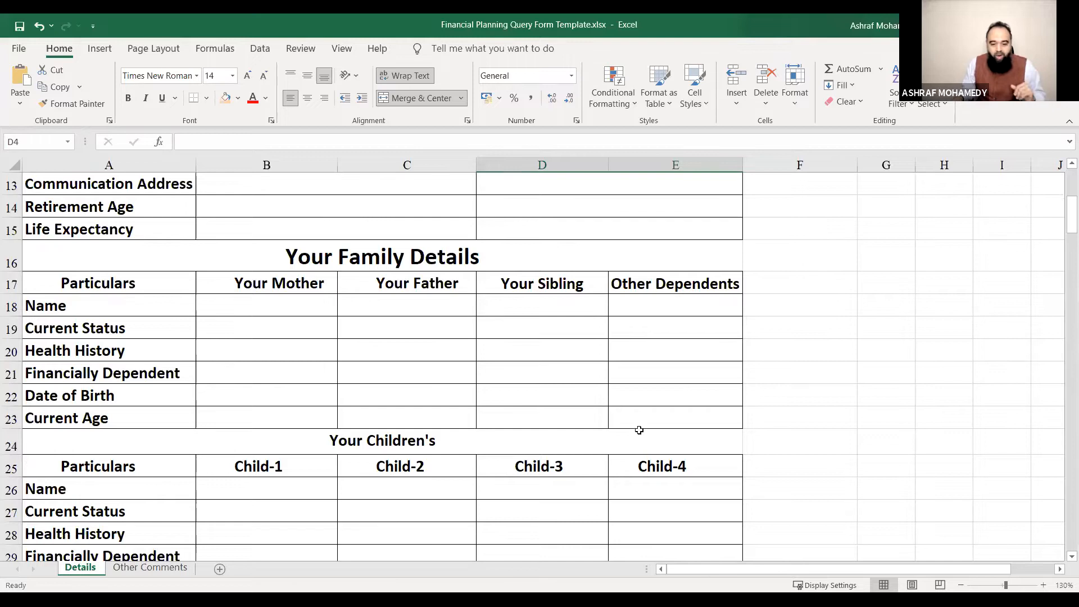
pyautogui.scroll(-5, 639, 436)
pyautogui.scroll(-6, 642, 429)
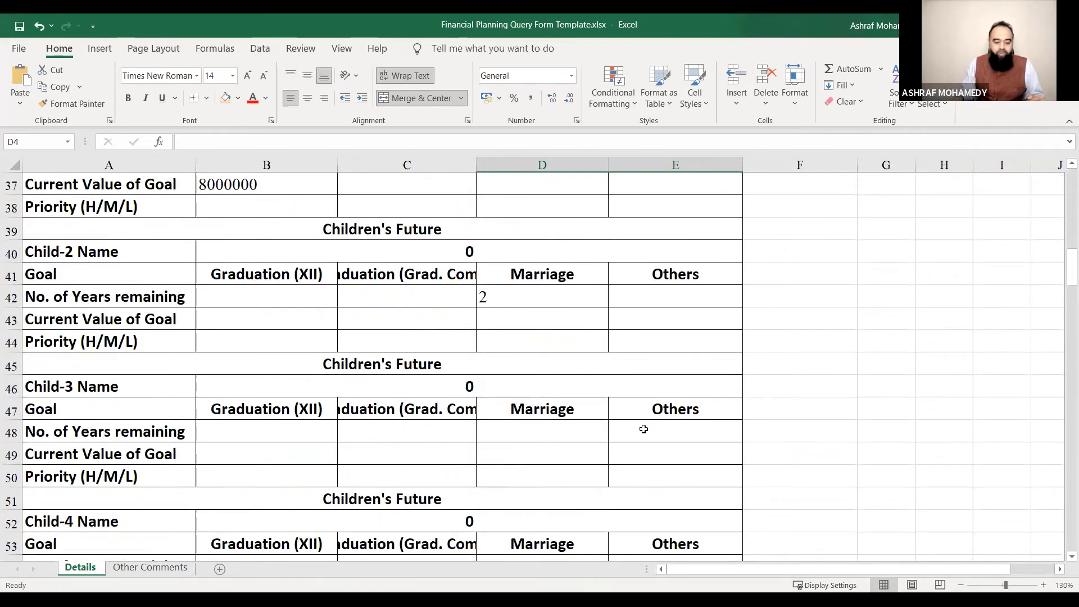
pyautogui.scroll(7, 641, 491)
pyautogui.scroll(8, 638, 489)
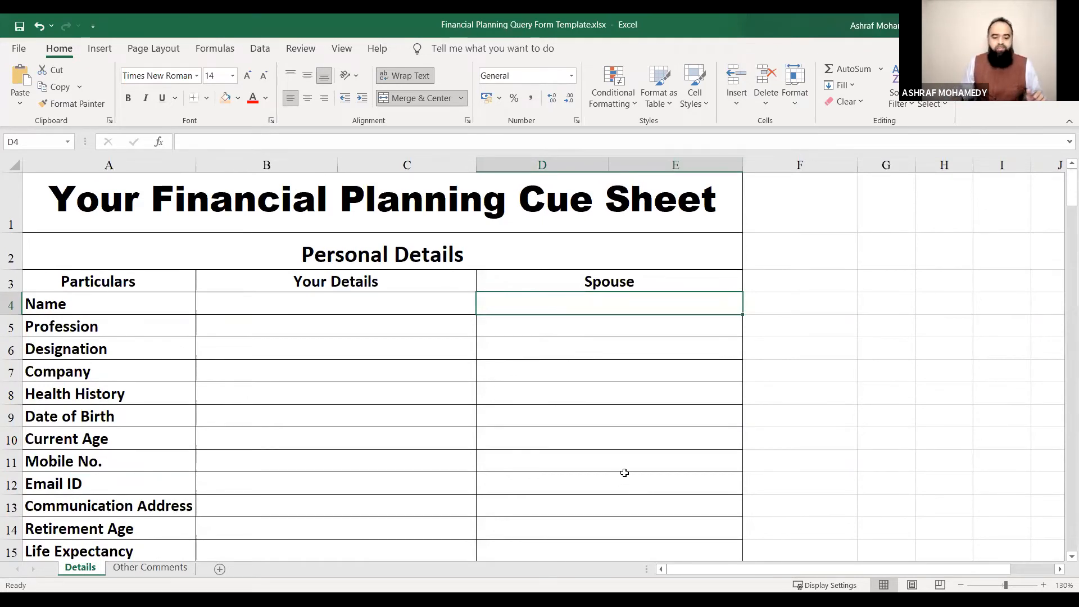
pyautogui.scroll(-4, 623, 470)
pyautogui.scroll(5, 561, 469)
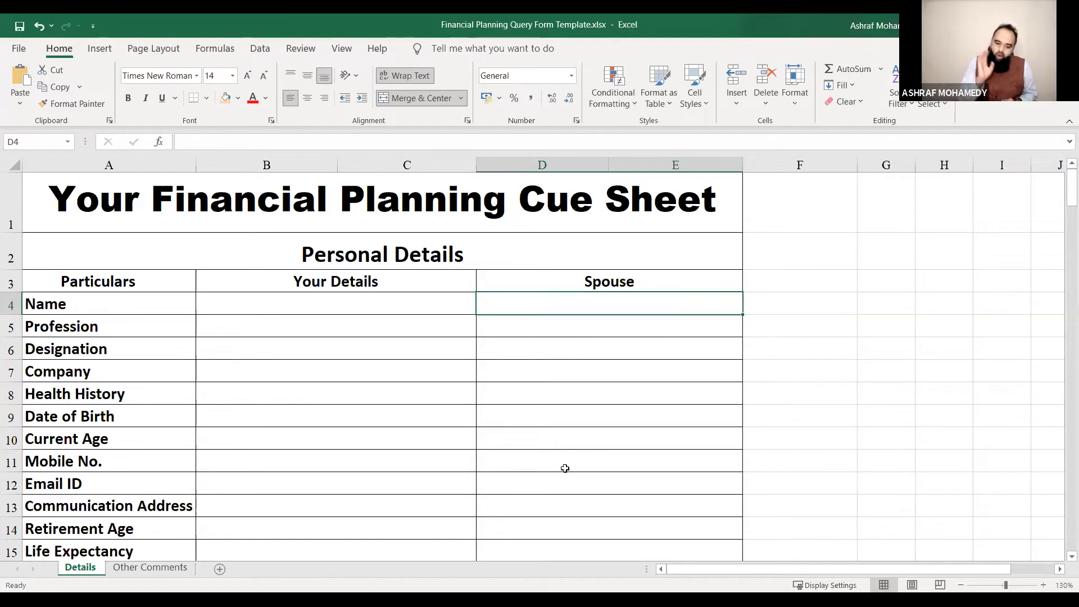
pyautogui.scroll(-2, 564, 471)
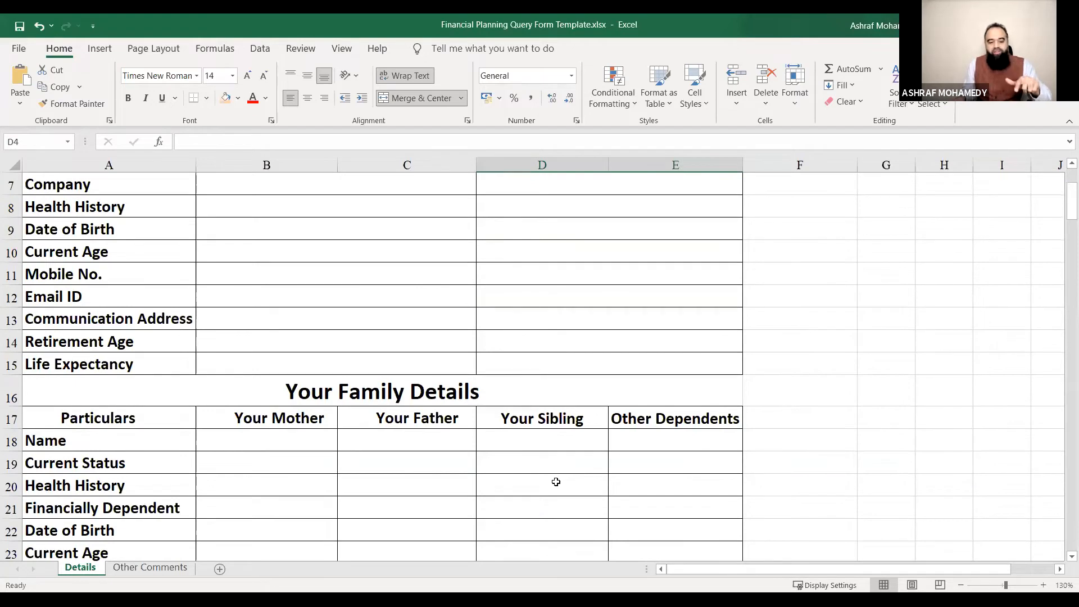
pyautogui.scroll(-7, 556, 481)
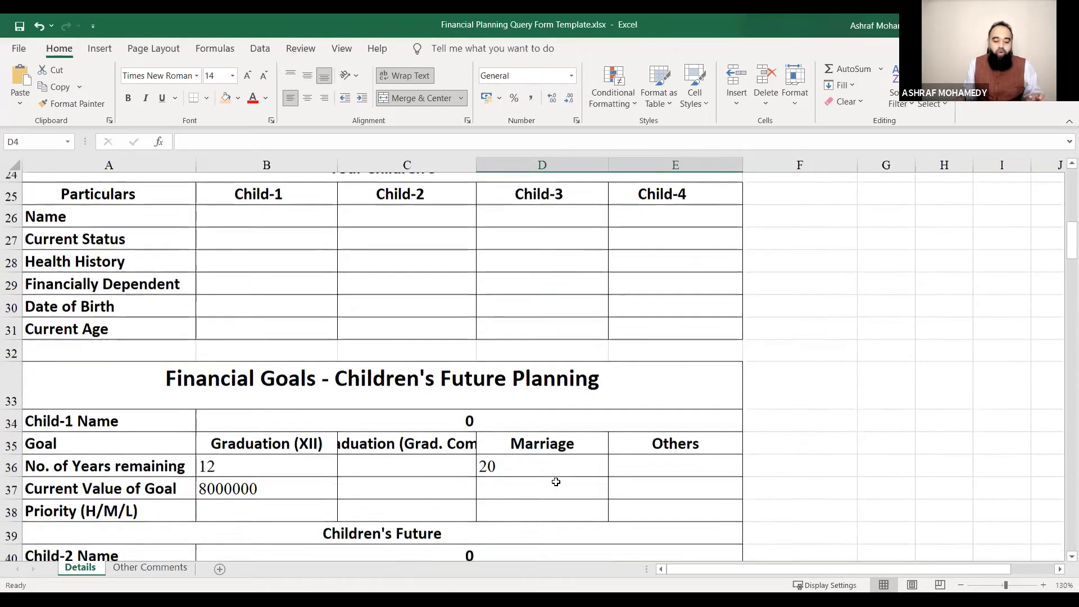
pyautogui.scroll(-17, 555, 482)
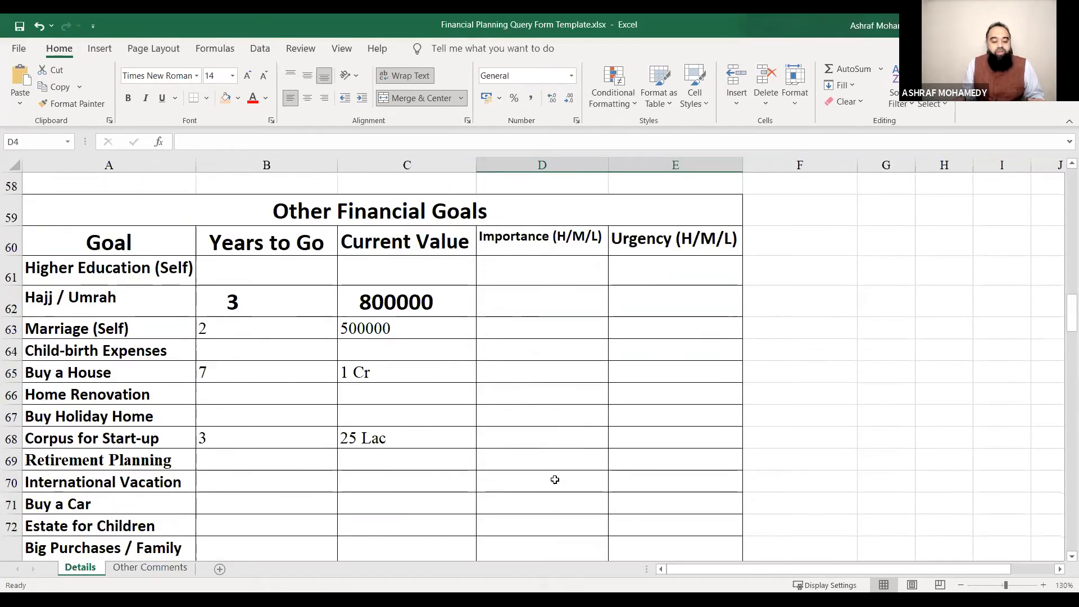
pyautogui.scroll(-1, 555, 479)
pyautogui.scroll(2, 555, 480)
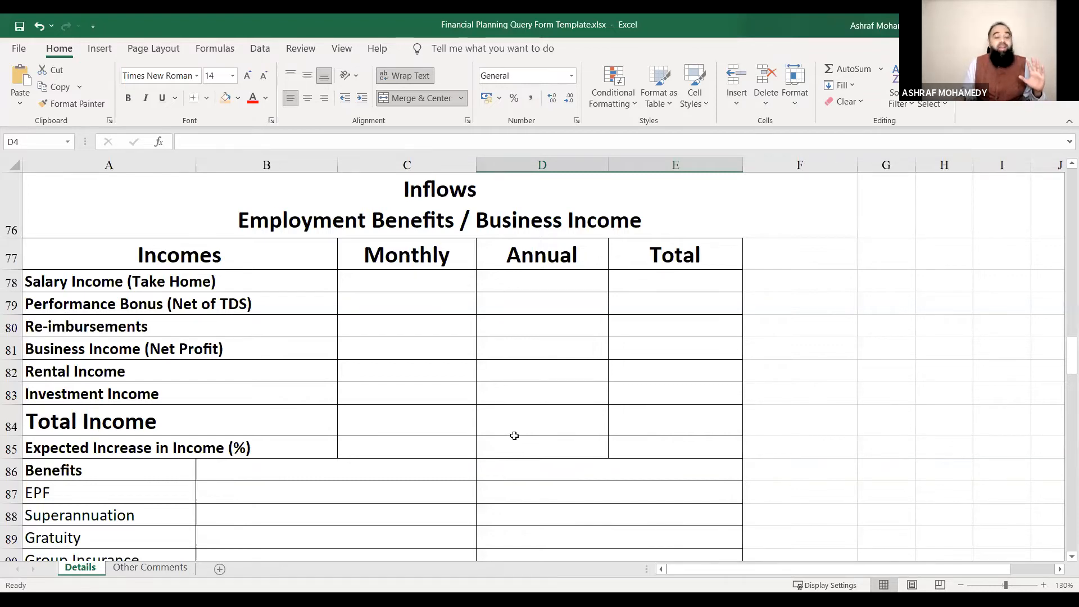
# Examine the Monthly Expenses (Outflows) table, from Food & Grocery down to Total / Net Outflows
pyautogui.scroll(-4, 514, 435)
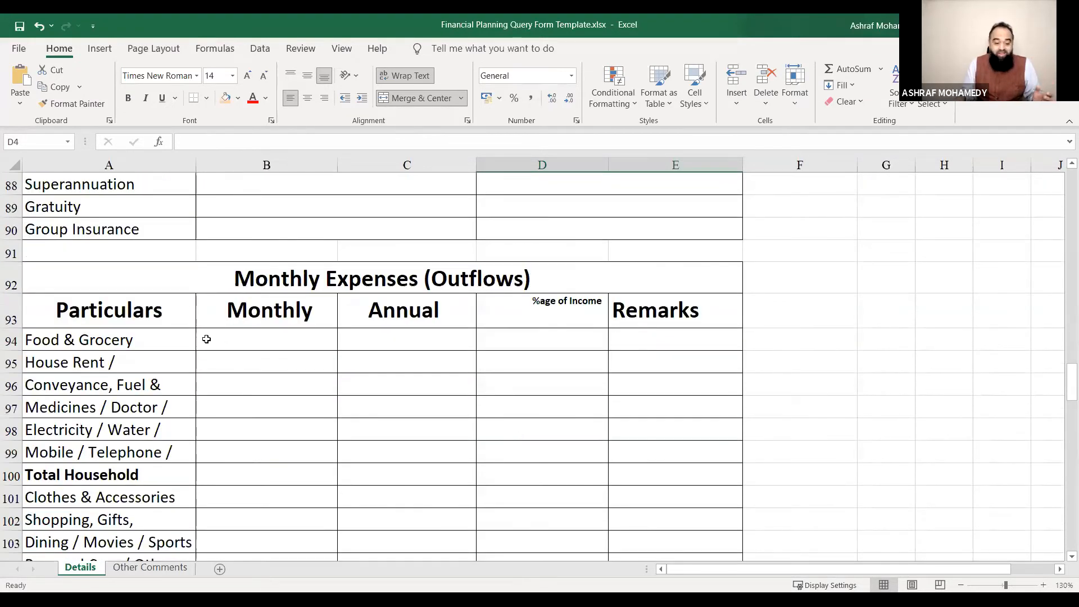
pyautogui.click(231, 344)
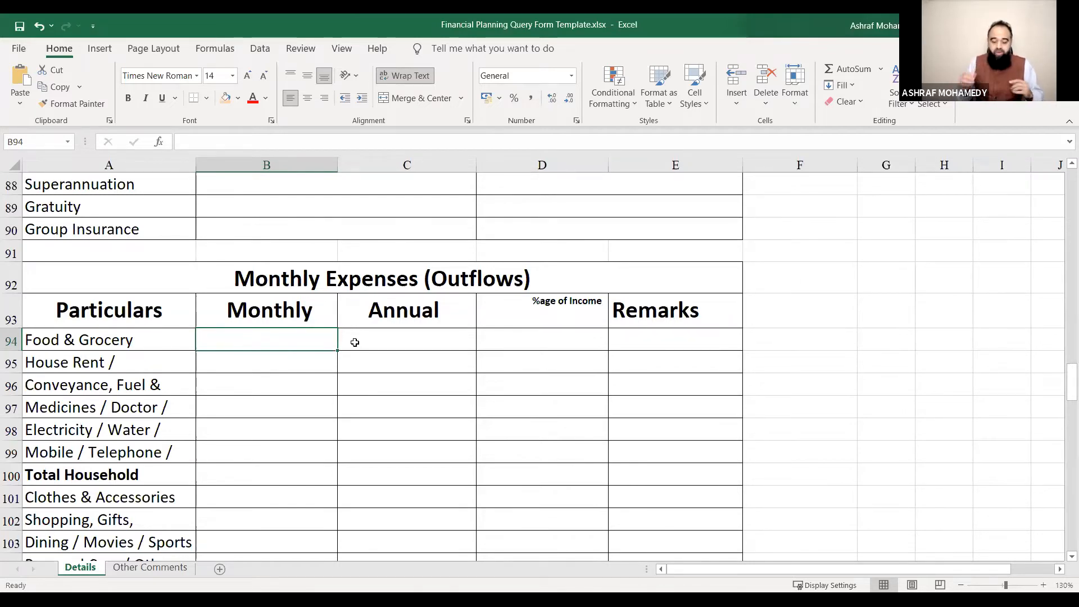
pyautogui.scroll(-2, 362, 365)
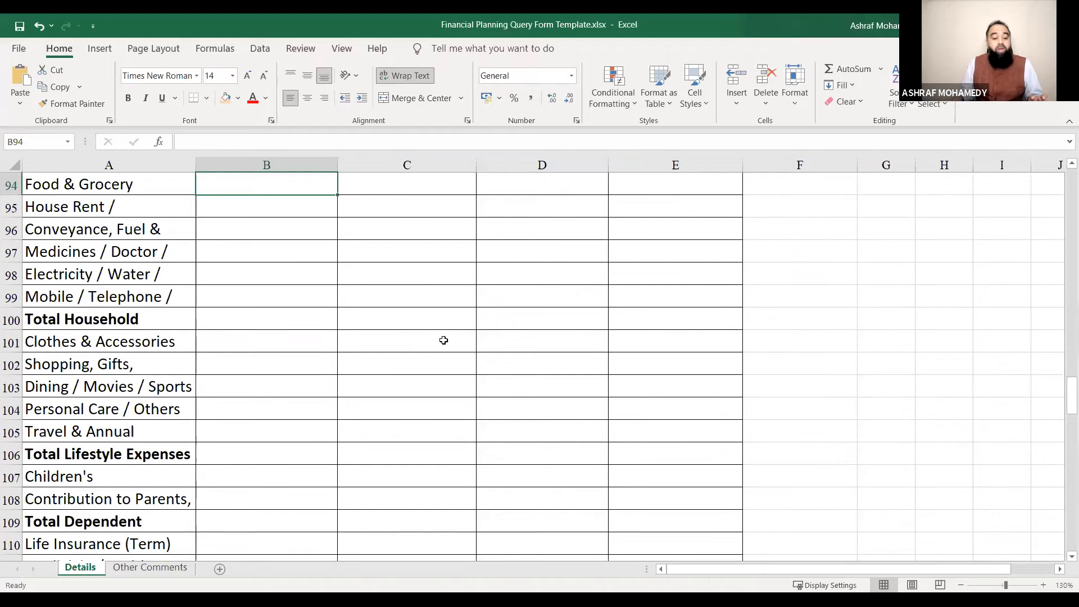
pyautogui.scroll(-1, 443, 340)
pyautogui.scroll(-2, 443, 340)
pyautogui.scroll(6, 433, 342)
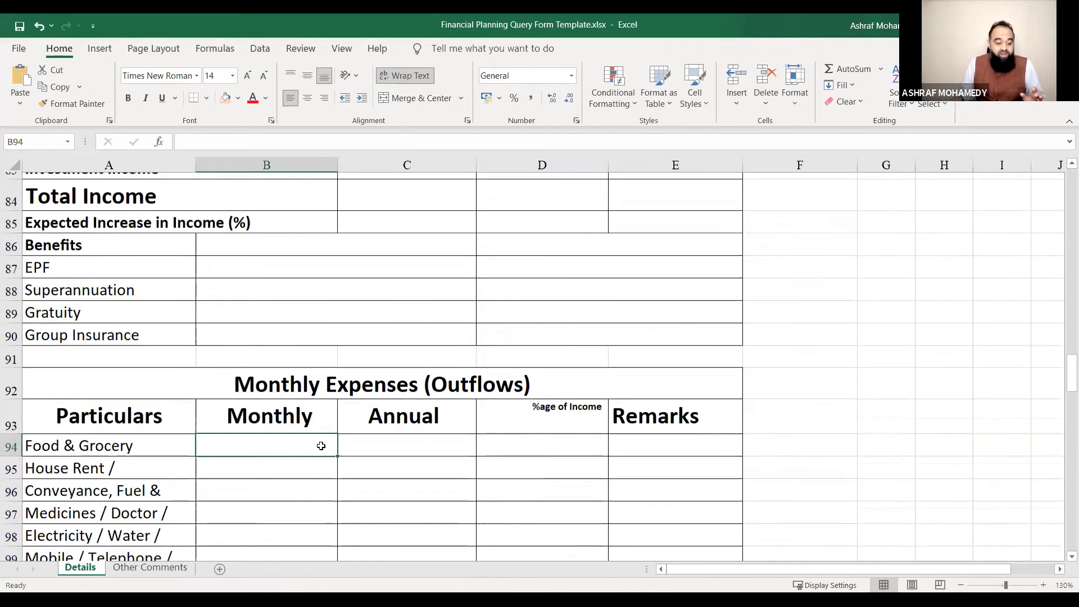
pyautogui.scroll(-1, 326, 461)
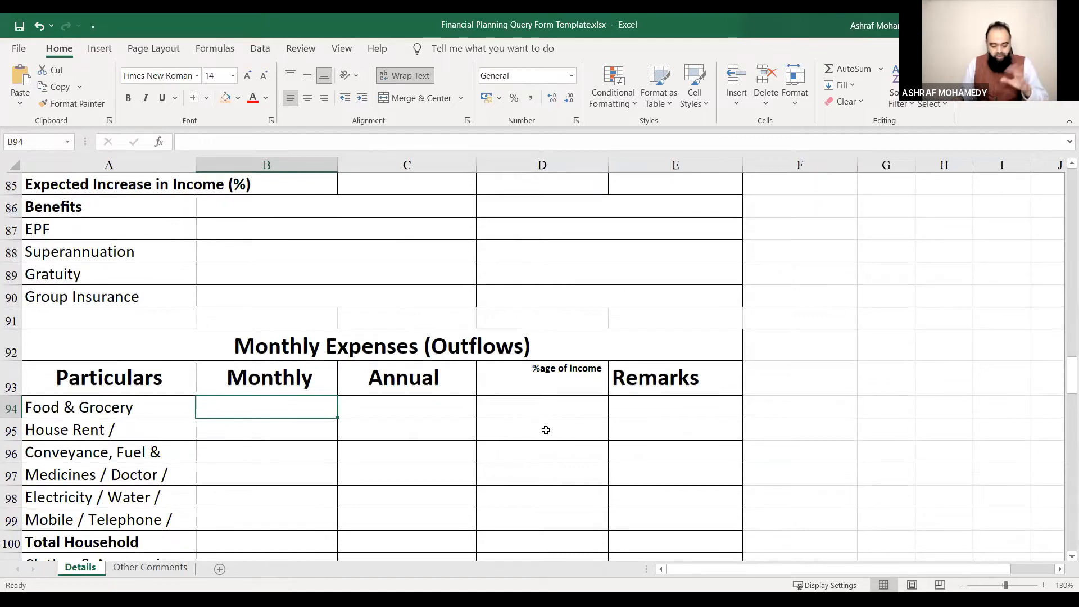
pyautogui.scroll(-1, 548, 427)
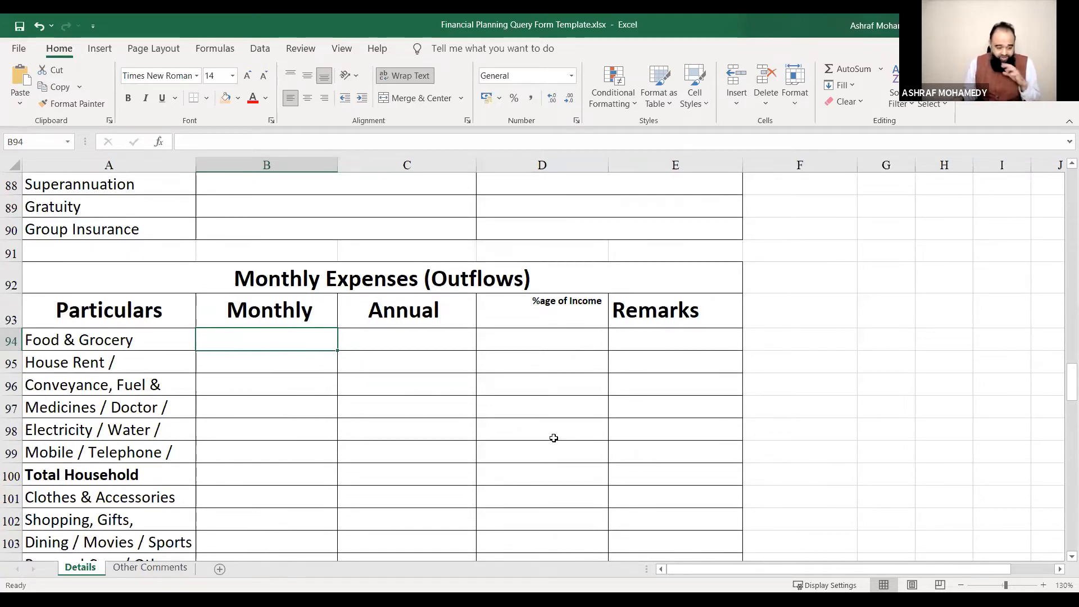
pyautogui.scroll(-1, 150, 420)
pyautogui.scroll(-5, 150, 419)
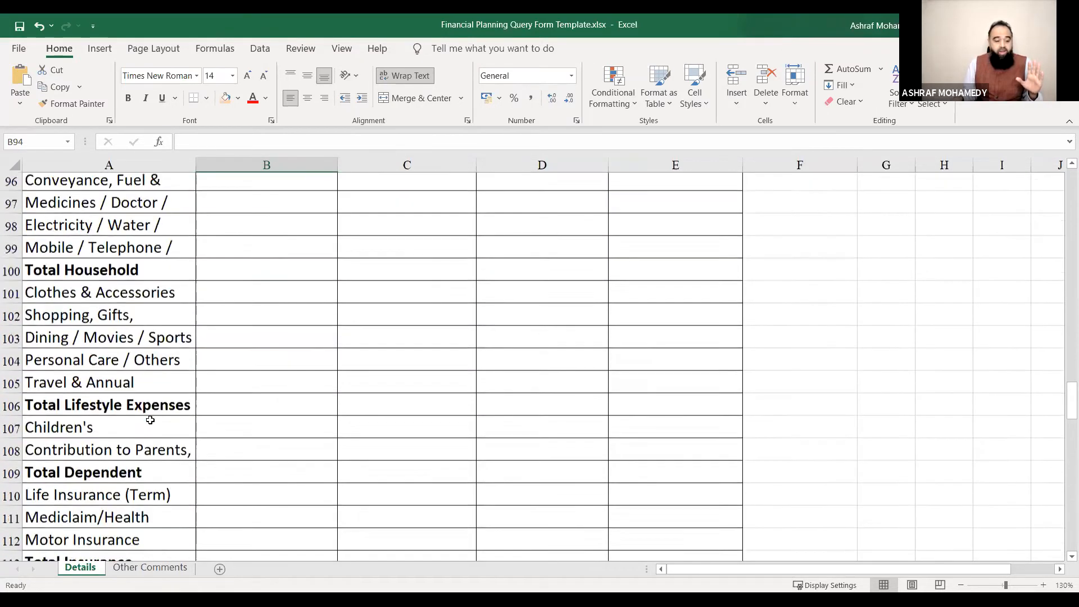
pyautogui.scroll(-5, 561, 429)
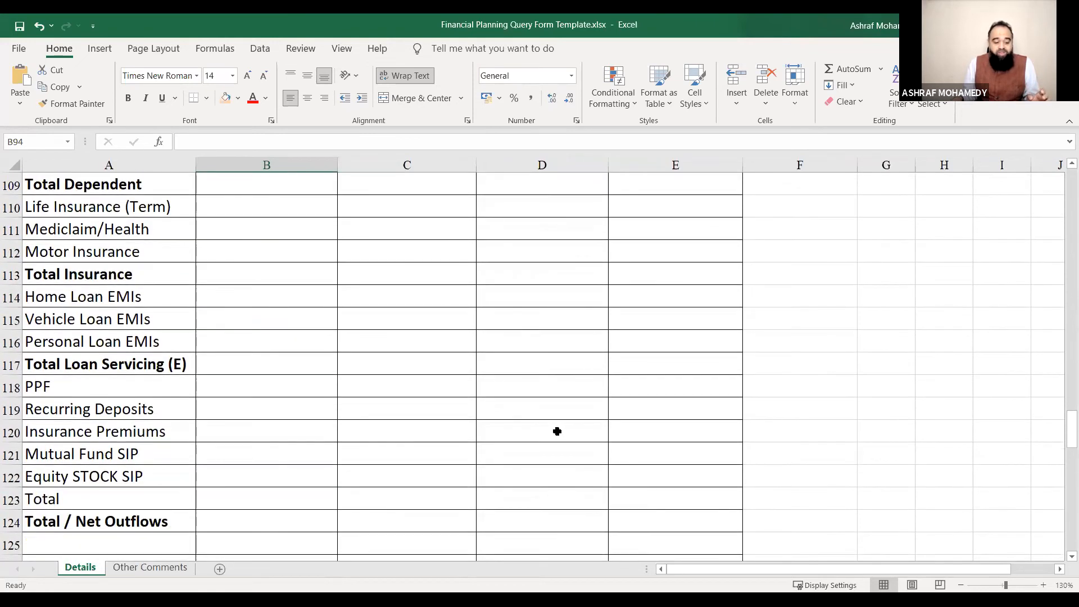
pyautogui.scroll(-2, 550, 424)
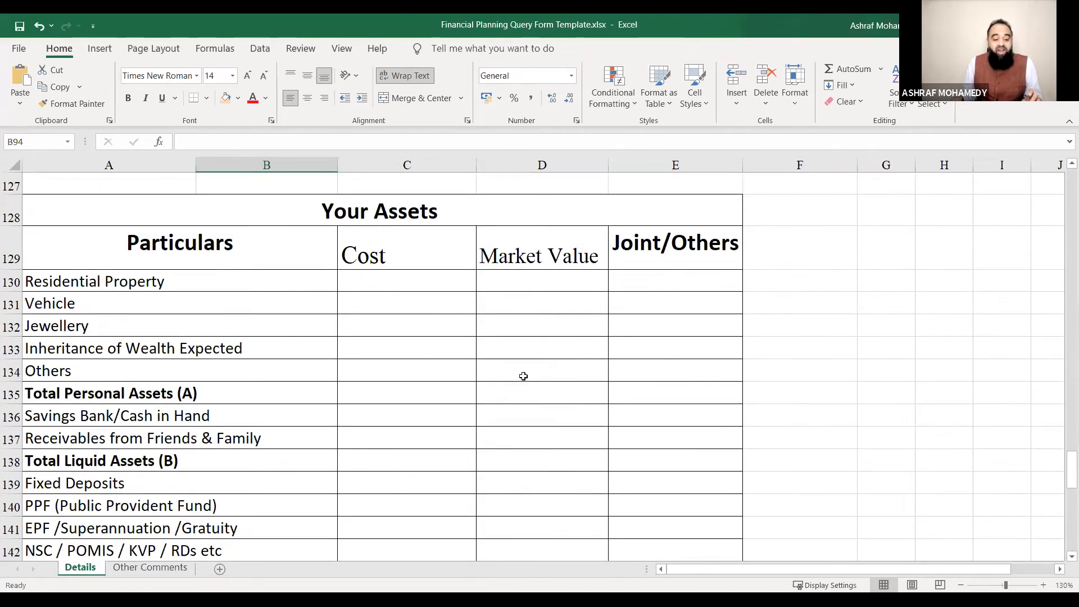
# Examine the Cost and Market Value columns of the Your Assets table and the Your Liabilities table below it
pyautogui.click(443, 286)
pyautogui.click(525, 293)
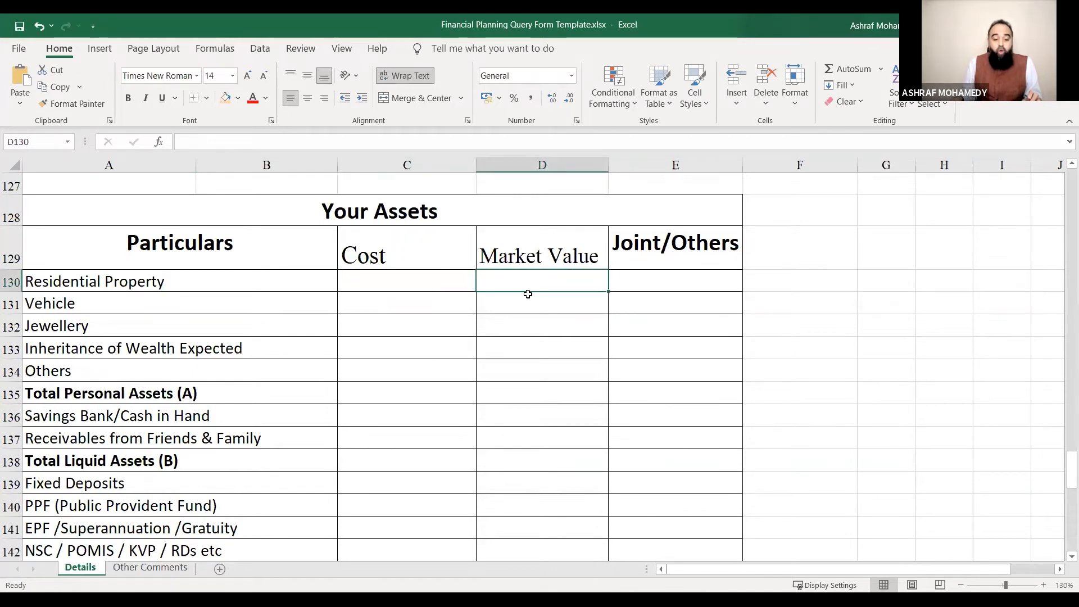
pyautogui.scroll(-3, 529, 301)
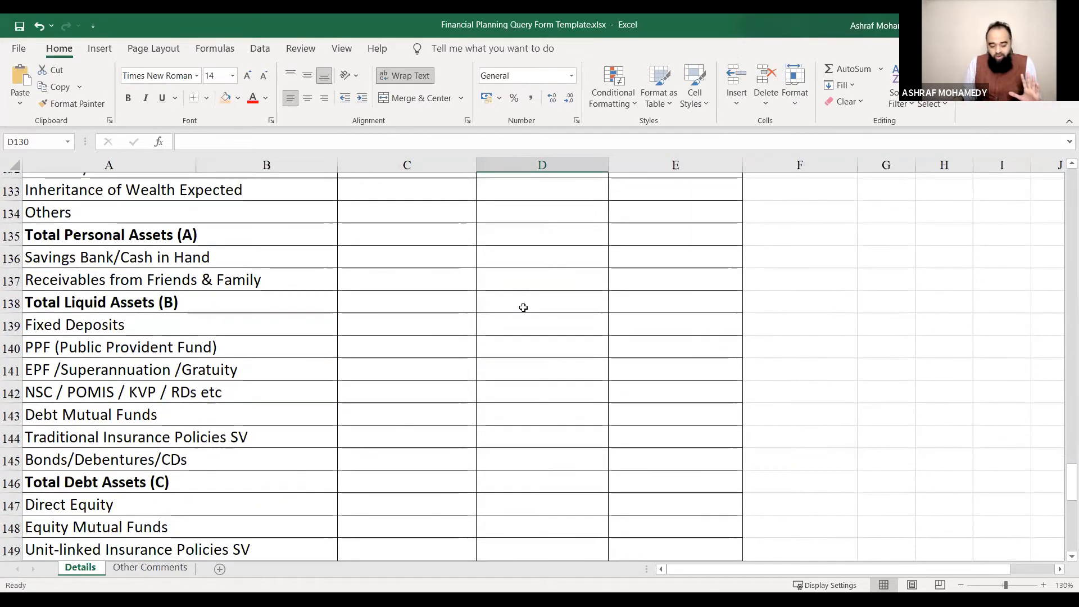
pyautogui.scroll(-6, 523, 308)
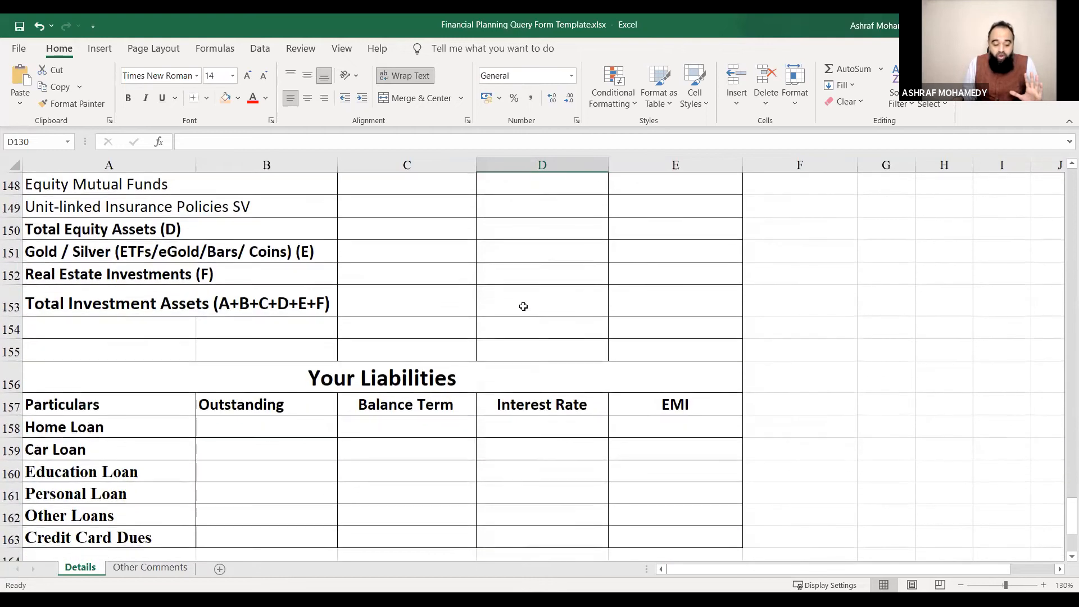
pyautogui.scroll(-4, 523, 306)
pyautogui.scroll(20, 520, 308)
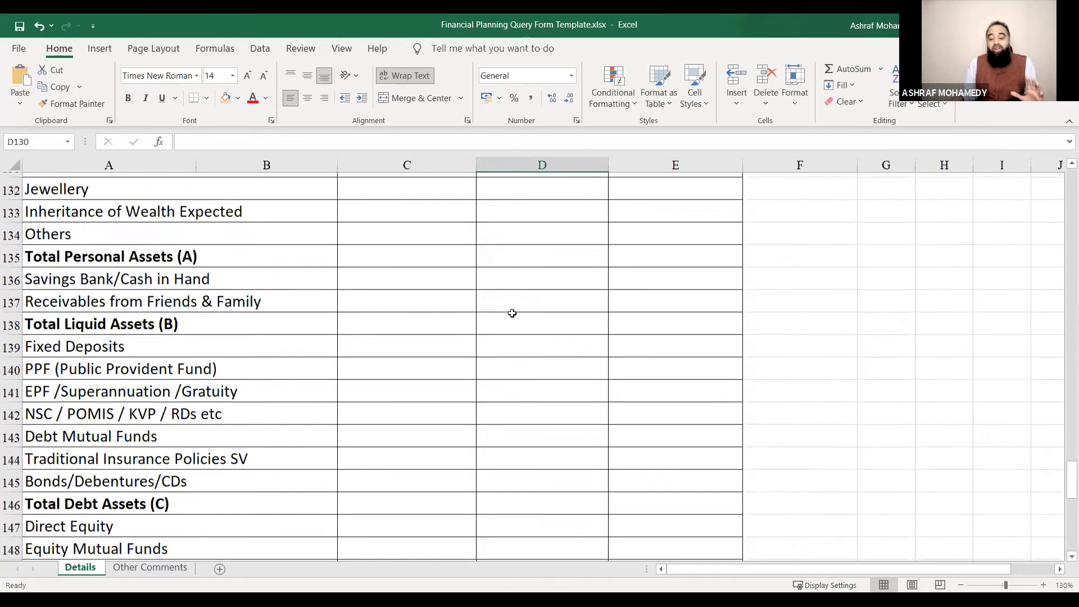
pyautogui.moveTo(1069, 368); pyautogui.dragTo(1070, 264)
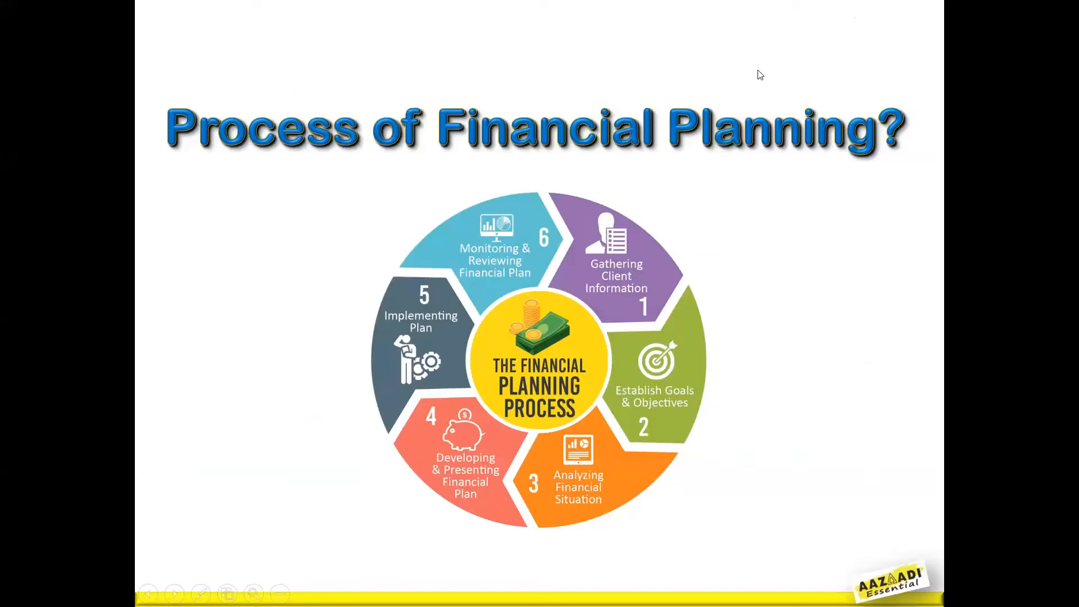
pyautogui.click(584, 189)
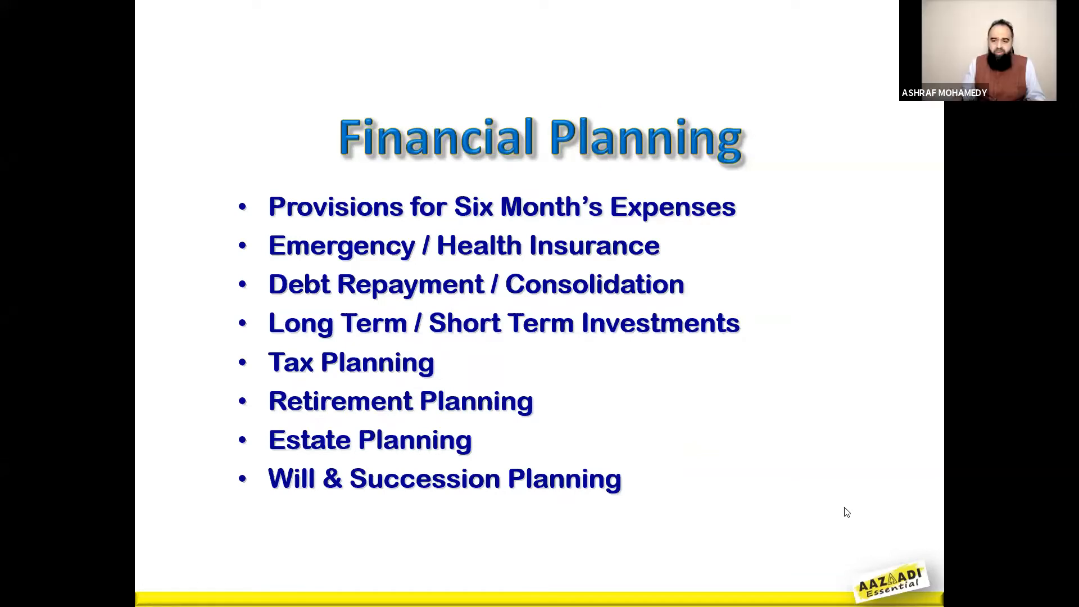
# Switch back to the Excel query form and review the Personal Details, Your Family Details and Your Children's sections
pyautogui.hotkey('alt', 'Tab')
pyautogui.scroll(7, 643, 429)
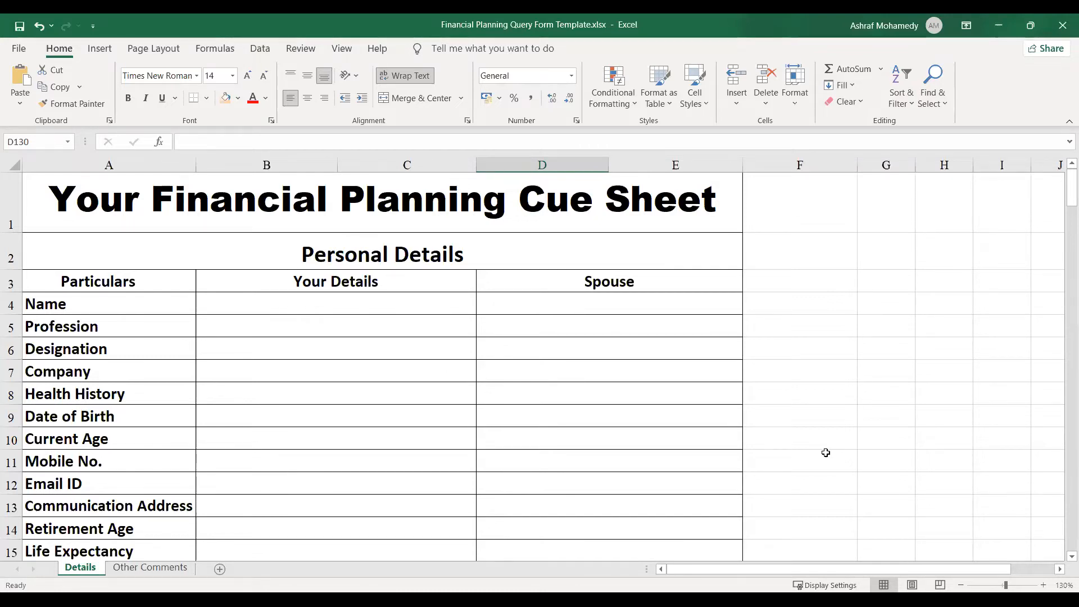
pyautogui.scroll(-2, 825, 450)
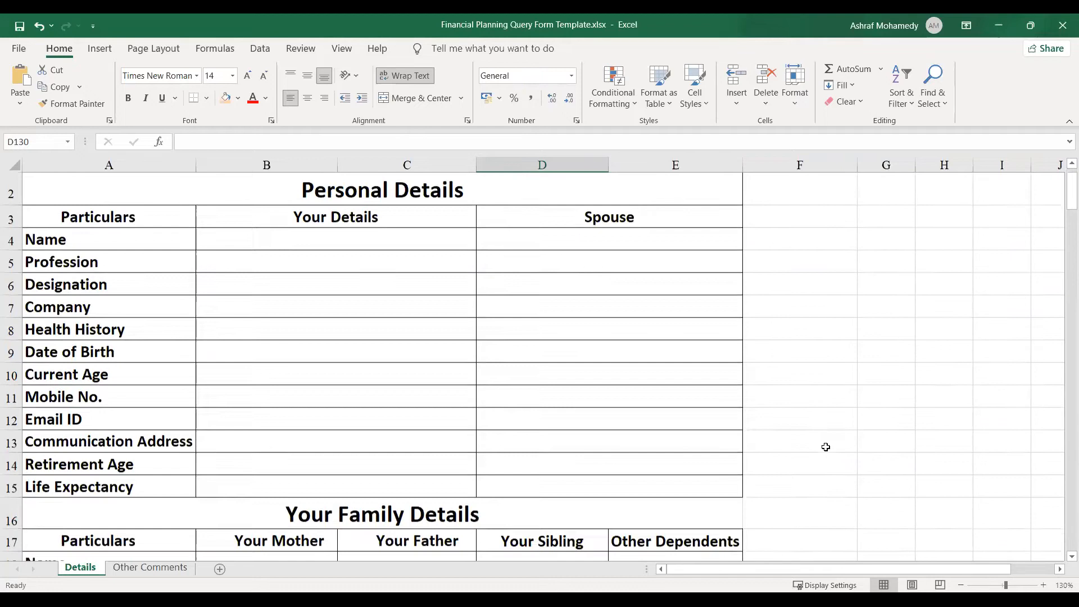
pyautogui.scroll(-5, 823, 447)
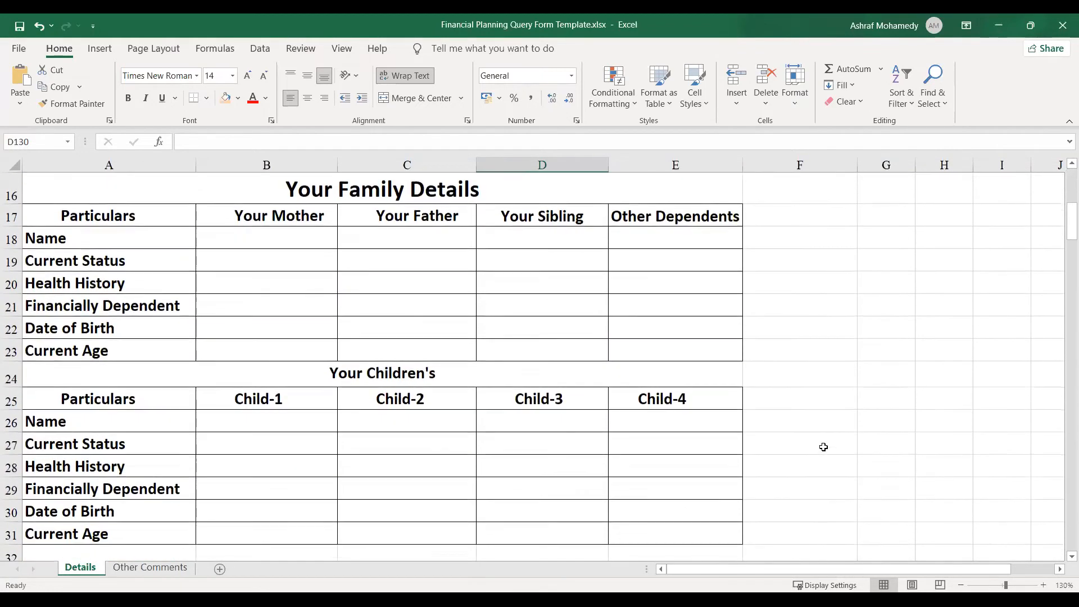
pyautogui.scroll(-3, 823, 447)
pyautogui.scroll(4, 820, 447)
pyautogui.scroll(6, 818, 449)
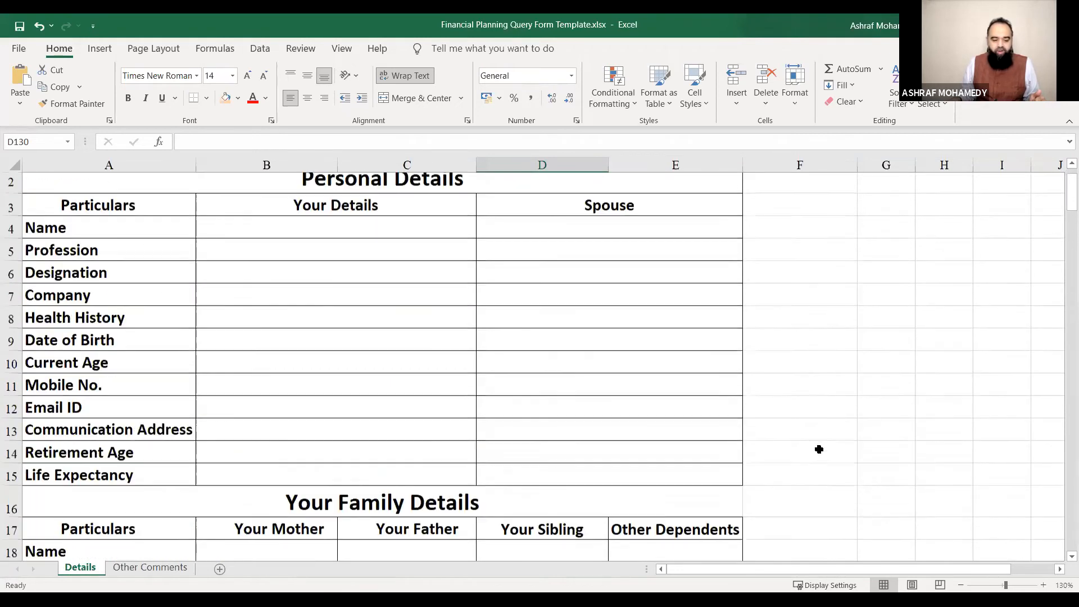
pyautogui.scroll(-6, 814, 423)
pyautogui.scroll(-4, 814, 423)
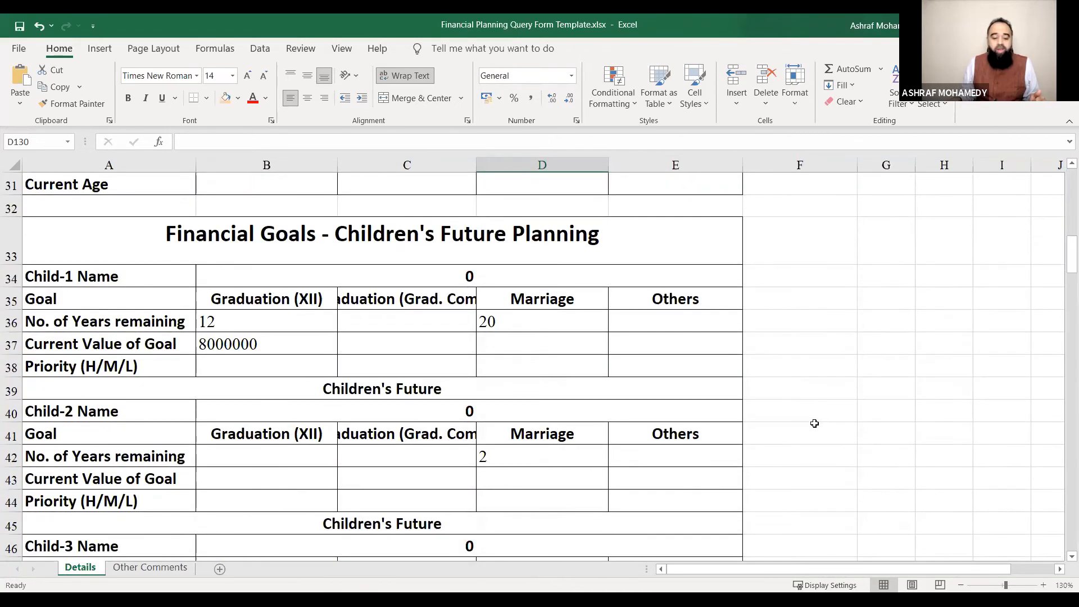
# Review the Children's Future goals for each child and the Other Financial Goals table
pyautogui.scroll(-1, 814, 423)
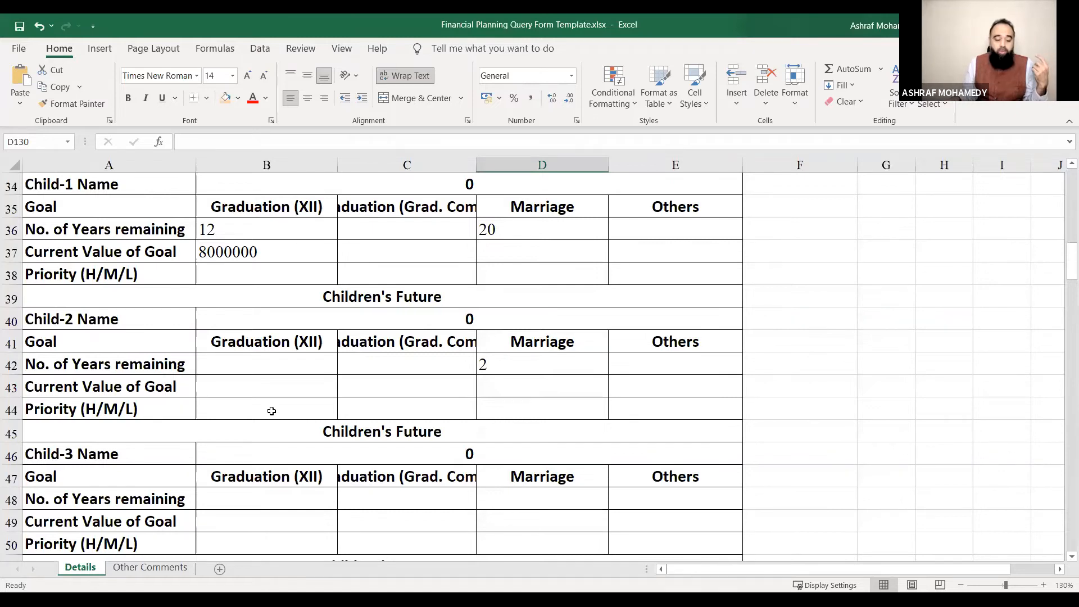
pyautogui.scroll(-5, 272, 410)
pyautogui.scroll(-1, 276, 412)
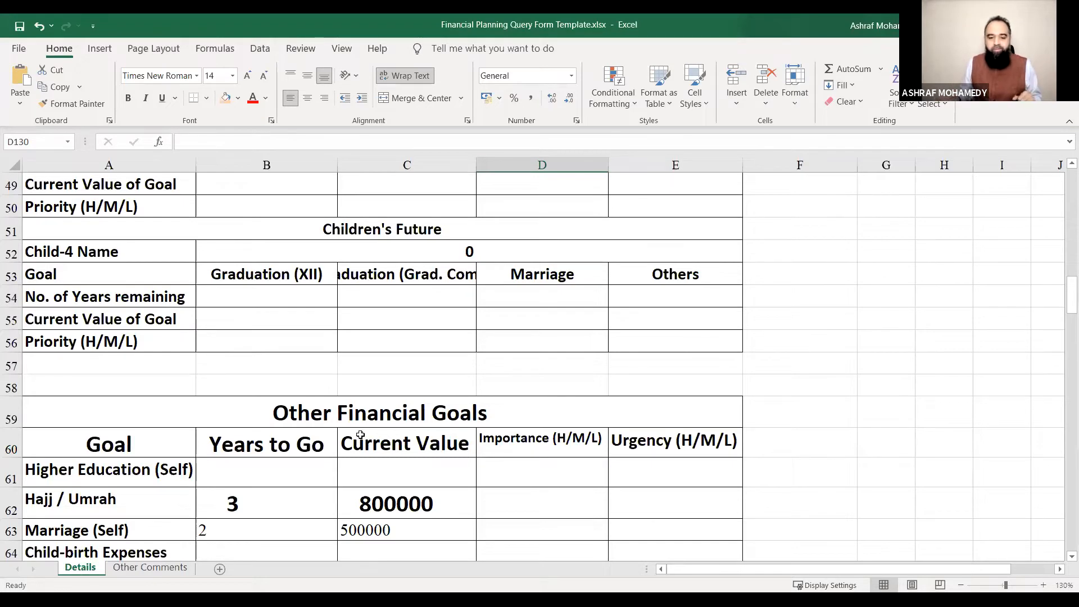
pyautogui.scroll(-8, 500, 414)
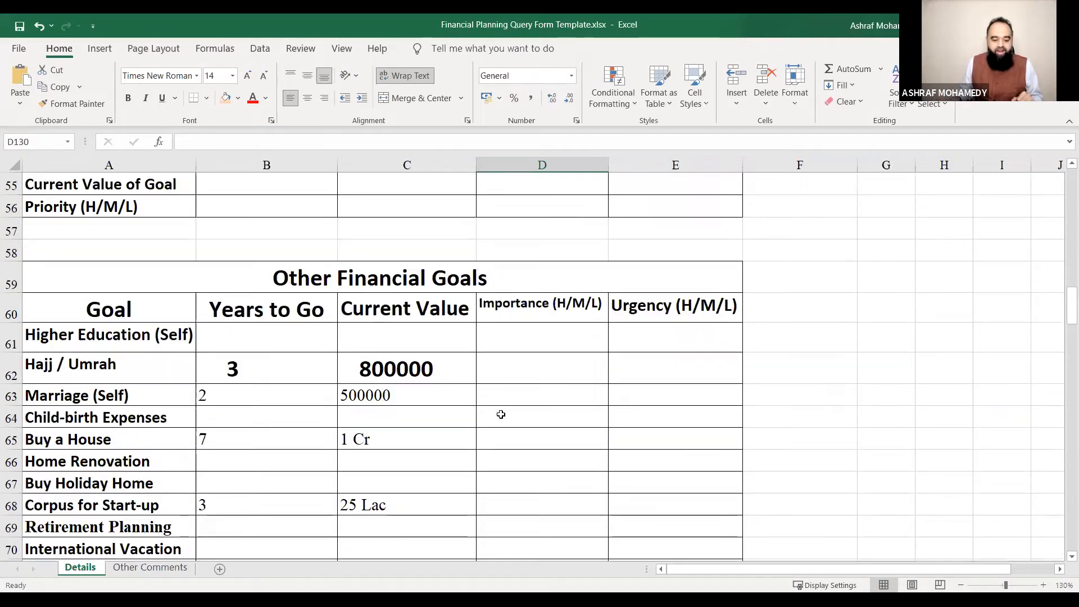
pyautogui.scroll(-1, 501, 421)
pyautogui.scroll(6, 499, 421)
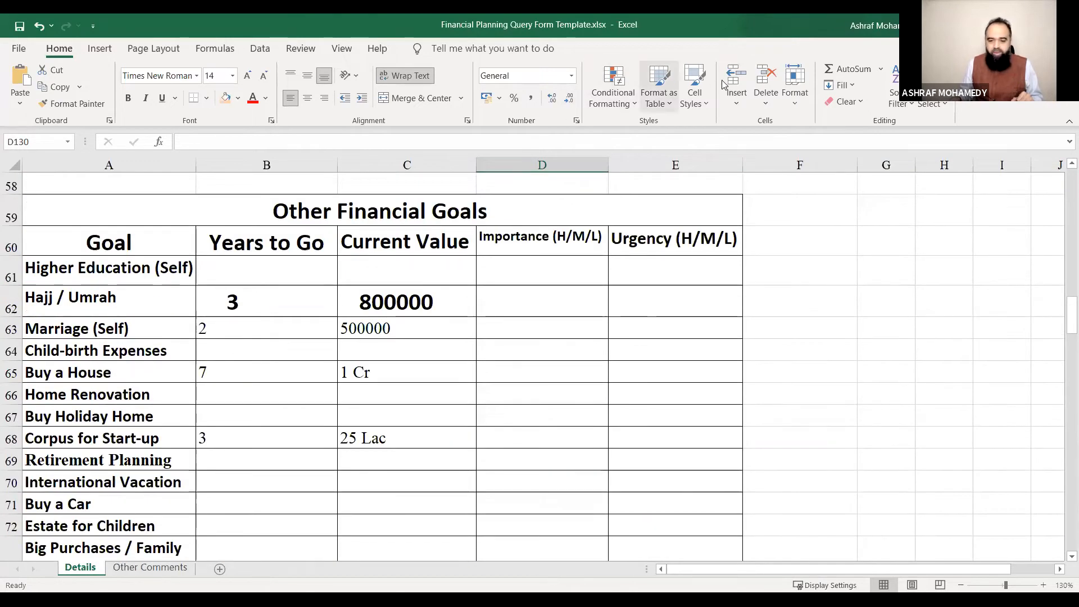